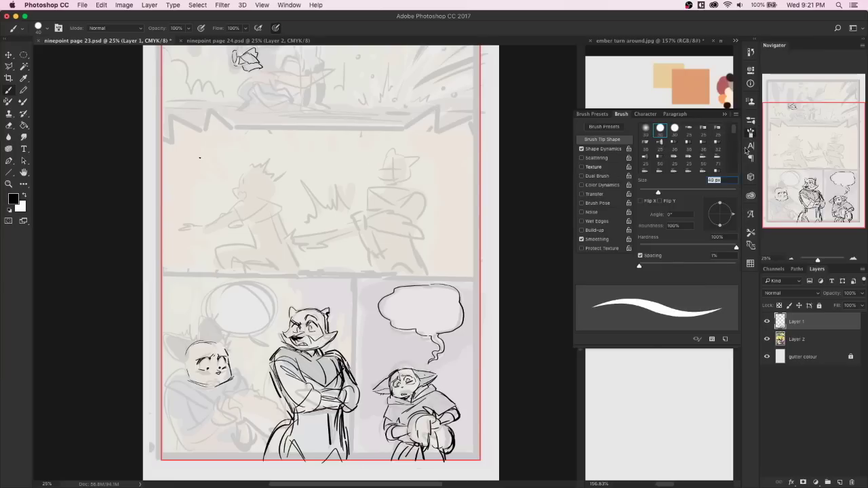
Rework the crossed-arms character's snout and mouth and thicken one eyebrow in the bottom row's first panel.
left_click(751, 133)
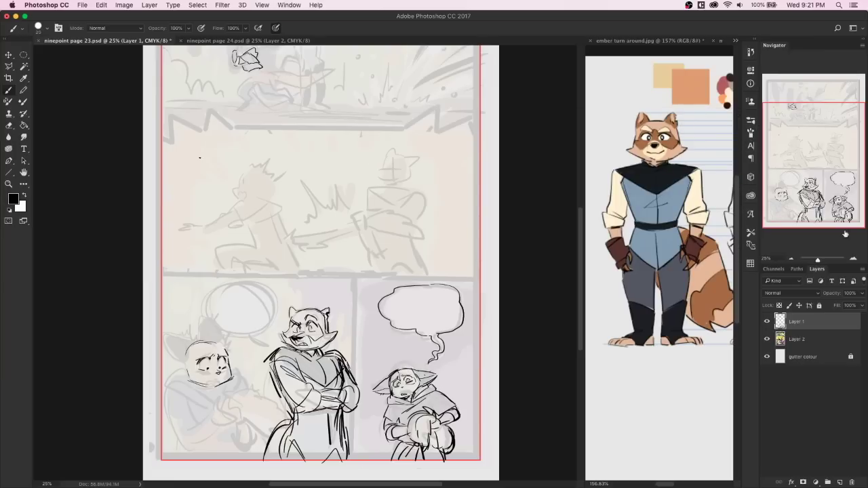
left_click(854, 260)
left_click_drag(803, 151, 804, 161)
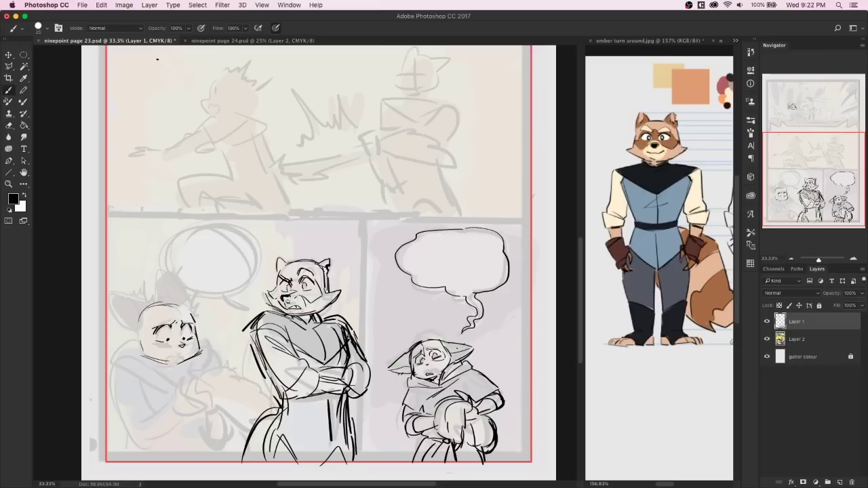
key("e")
left_click_drag(291, 308, 294, 301)
key("b")
left_click_drag(278, 305, 287, 301)
left_click_drag(279, 304, 289, 312)
mouse_move(279, 282)
left_mouse_down()
mouse_move(316, 277)
mouse_move(290, 281)
left_mouse_up()
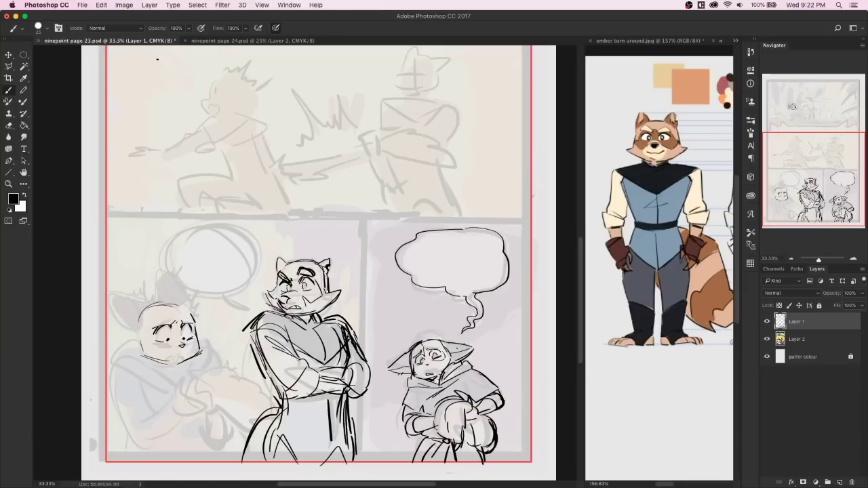
Add a cheek line and a heavy second eyebrow to the crossed-arms character's face.
key("e")
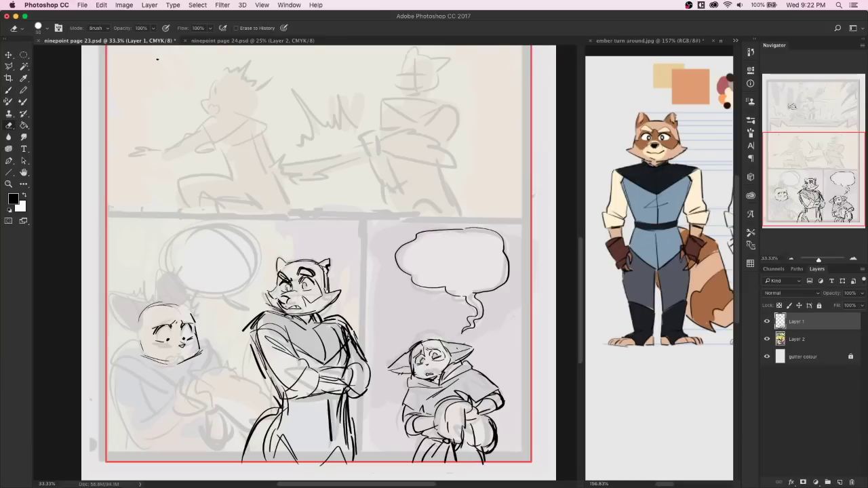
key("b")
left_click_drag(305, 307, 310, 311)
key("e")
key("b")
left_click_drag(296, 273, 311, 267)
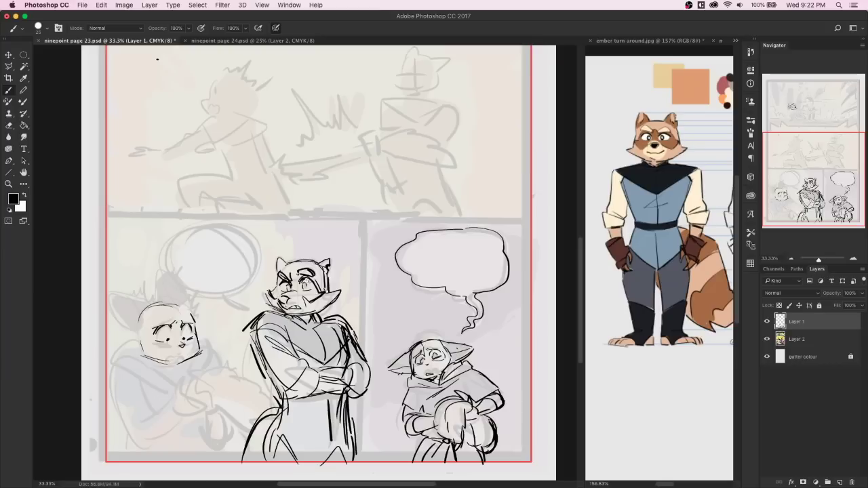
key("e")
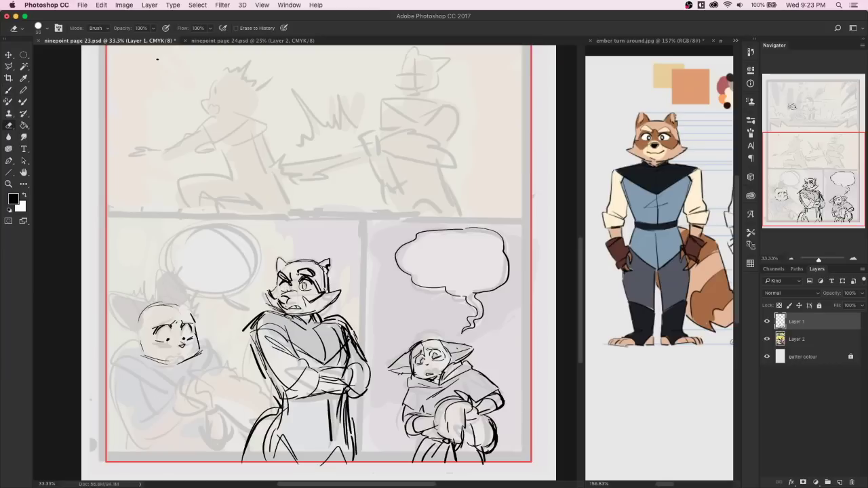
key("b")
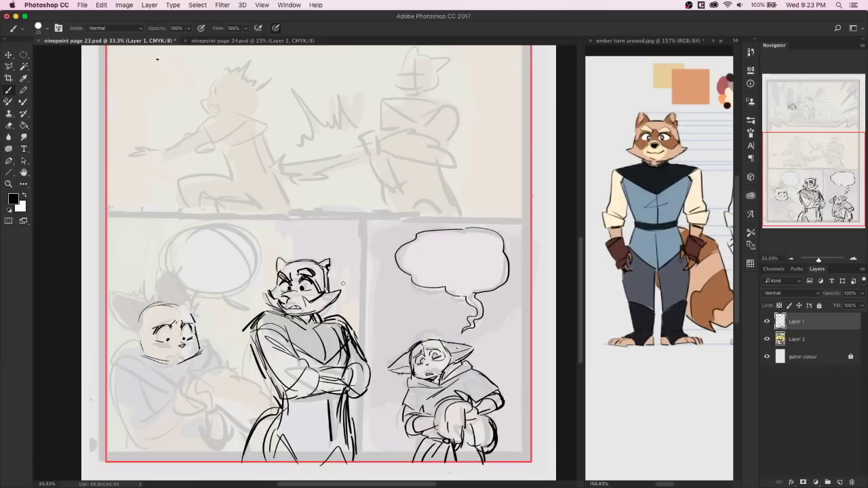
Erase and redraw the crossed-arms character's eyes, and refine the nose line and the top of the head.
key("e")
left_click_drag(290, 286, 304, 288)
key("b")
left_click_drag(287, 289, 294, 289)
left_click_drag(279, 298, 289, 300)
mouse_move(315, 260)
left_mouse_down()
mouse_move(329, 257)
mouse_move(289, 267)
left_mouse_up()
Sketch bold coat-tail and split-hem lines below the crossed-arms character's waist.
mouse_move(250, 332)
left_mouse_down()
mouse_move(280, 402)
mouse_move(259, 465)
left_mouse_up()
left_click_drag(350, 400, 365, 459)
mouse_move(278, 432)
left_mouse_down()
mouse_move(323, 467)
mouse_move(333, 464)
mouse_move(305, 461)
mouse_move(286, 443)
mouse_move(266, 448)
left_mouse_up()
key("e")
key("b")
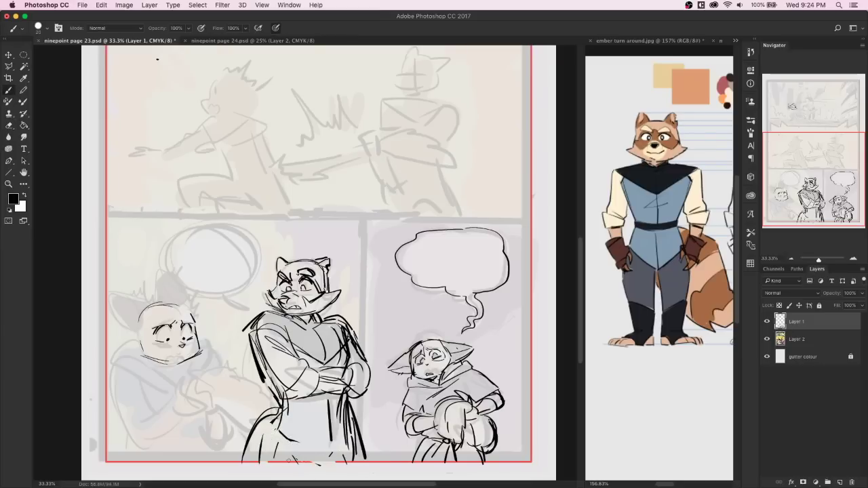
mouse_move(270, 418)
left_mouse_down()
mouse_move(281, 464)
mouse_move(320, 456)
left_mouse_up()
left_click_drag(278, 433, 337, 471)
left_click_drag(360, 442, 350, 471)
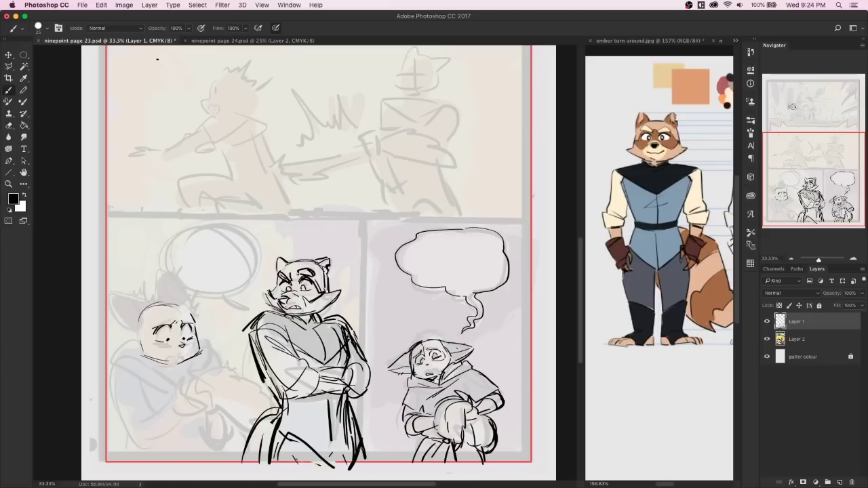
Erase the outer hip line of the crossed-arms character's coat and redraw it flaring wider toward the panel's lower edge.
key("e")
left_click_drag(278, 406, 242, 464)
left_click_drag(266, 376, 278, 400)
key("b")
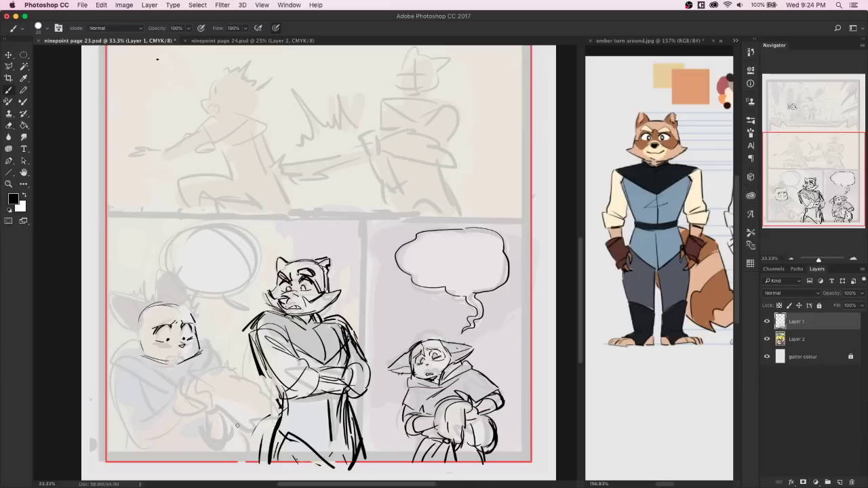
mouse_move(267, 370)
left_mouse_down()
mouse_move(281, 390)
mouse_move(241, 467)
left_mouse_up()
key("e")
mouse_move(282, 413)
left_mouse_down()
mouse_move(244, 427)
mouse_move(242, 465)
left_mouse_up()
key("b")
left_click_drag(250, 425, 223, 465)
key("e")
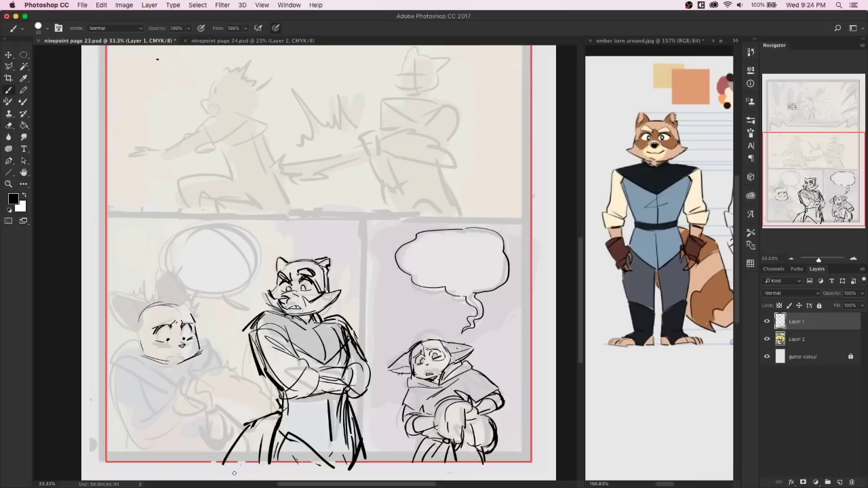
Select the inked crossed-arms character and the neighbouring panel with a rectangular marquee, then cut and paste them onto a new layer.
left_click(26, 55)
left_click(24, 55)
left_click(68, 53)
left_click_drag(177, 213, 503, 461)
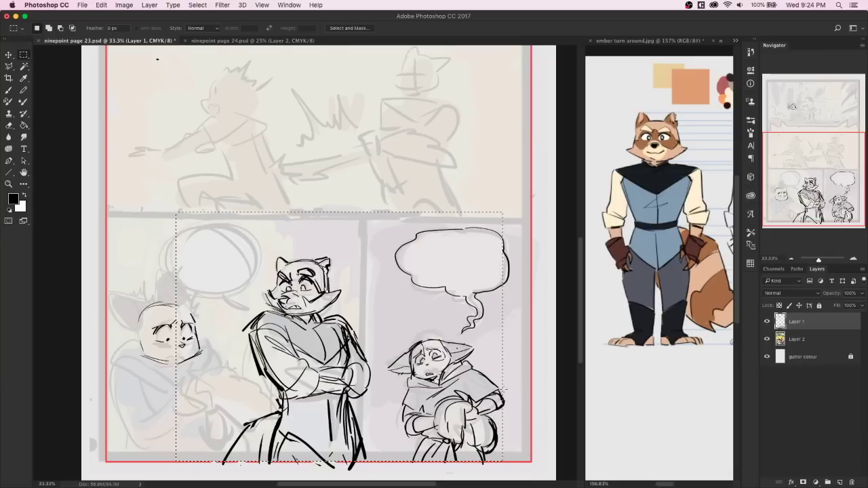
left_click_drag(520, 210, 195, 469)
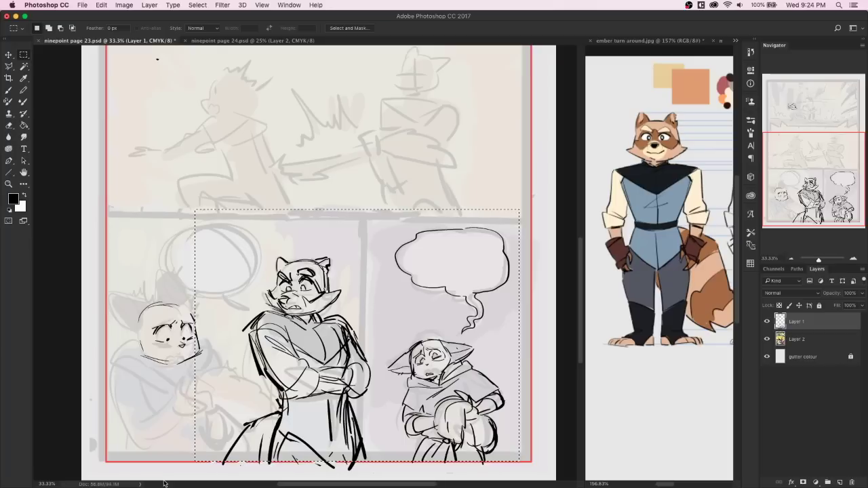
key("super+x")
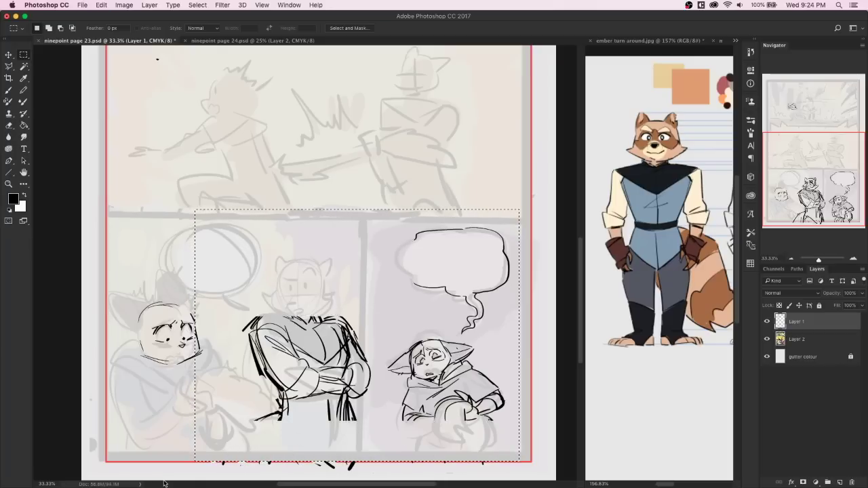
key("super+v")
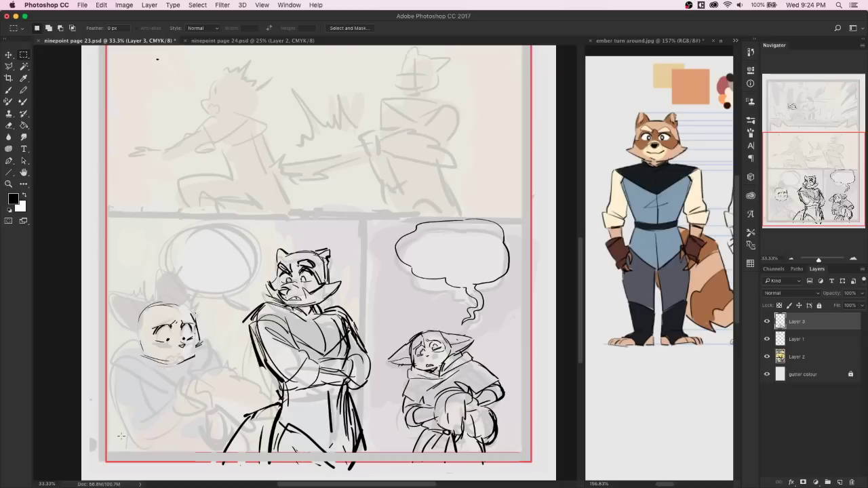
Move the pasted sketch down with Free Transform until it lines up with the rough panel artwork.
key("super+t")
key("Down")
key("Down")
key("Down")
key("Down")
key("Down")
key("Down")
key("Down")
key("Down")
key("Down")
key("Down")
key("Down")
key("Down")
key("Down")
key("Down")
key("Down")
key("Down")
key("Down")
key("Down")
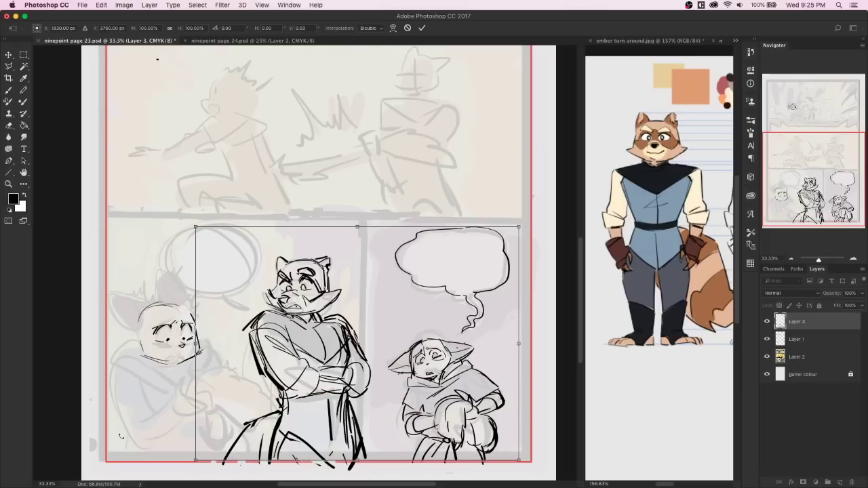
key("Return")
key("m")
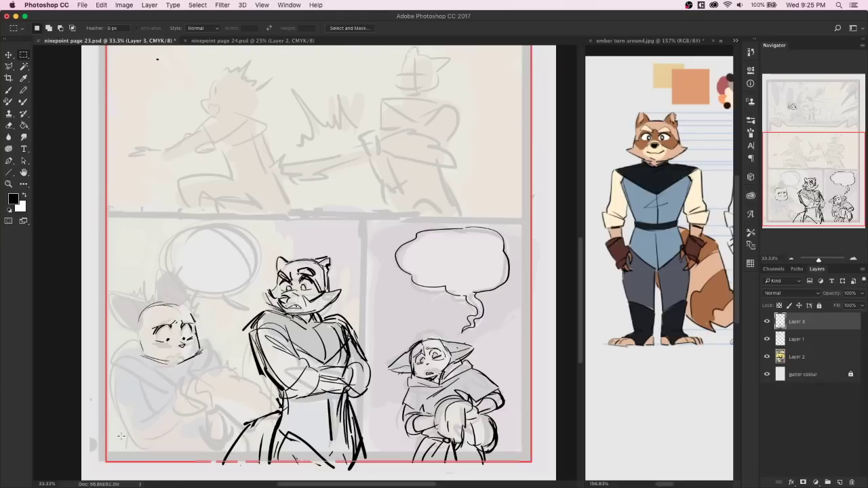
Draw the wrist cuff and glove details where the standing character's arms cross.
mouse_move(789, 177)
left_mouse_down()
mouse_move(790, 166)
mouse_move(790, 177)
left_mouse_up()
left_click_drag(294, 267, 293, 268)
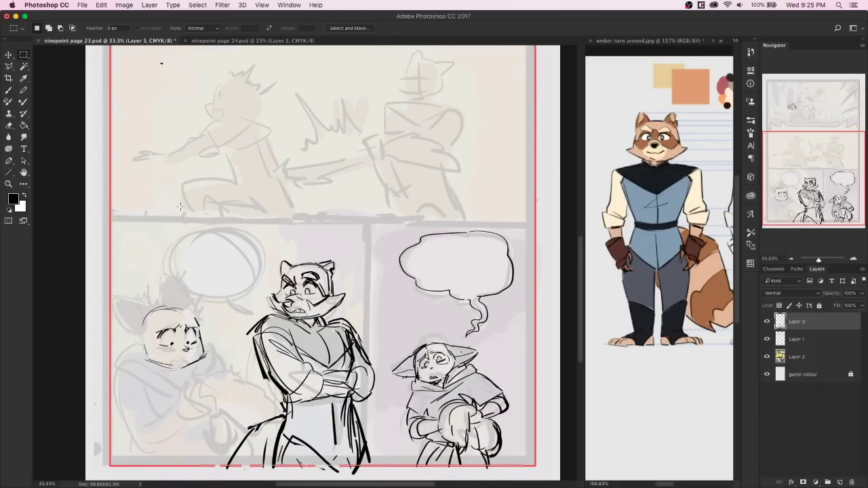
key("b")
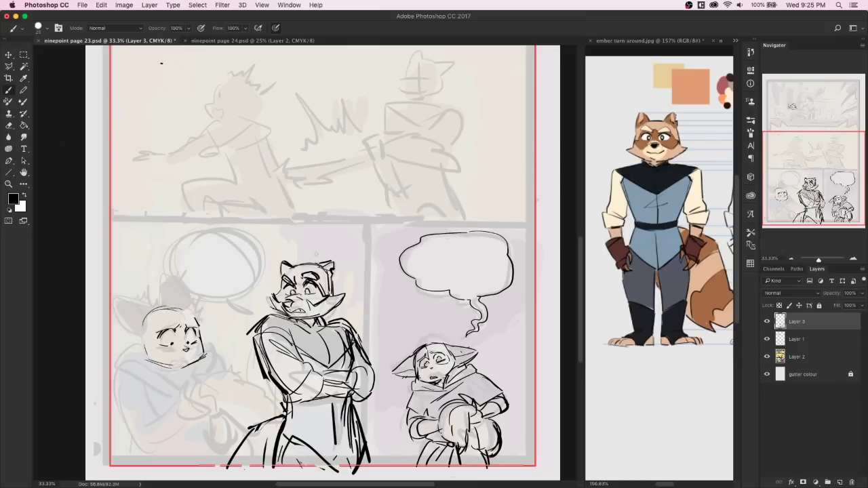
mouse_move(339, 376)
left_mouse_down()
mouse_move(337, 384)
mouse_move(339, 369)
mouse_move(336, 400)
left_mouse_up()
left_click_drag(329, 398, 343, 401)
left_click_drag(333, 363, 329, 377)
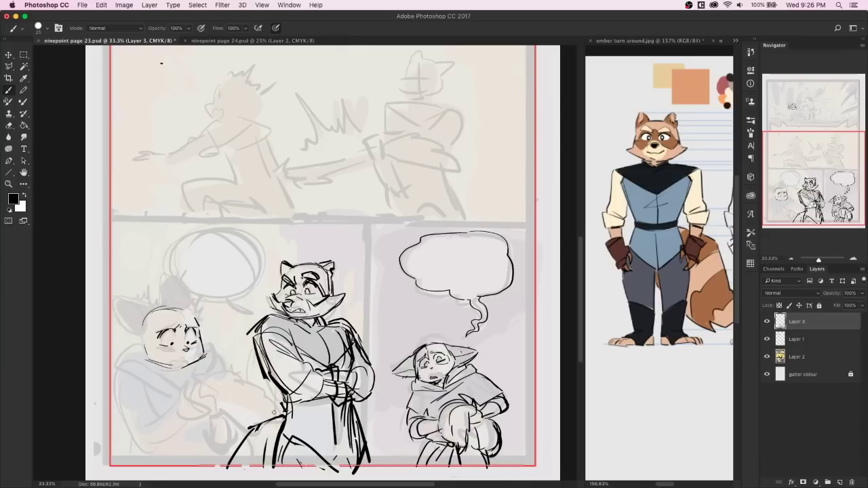
Sketch the side of the head and two pointed ears on the crying cat, cleaning up the overlapping lines.
left_click_drag(143, 333, 139, 348)
mouse_move(160, 284)
left_mouse_down()
mouse_move(163, 308)
mouse_move(185, 293)
mouse_move(199, 322)
left_mouse_up()
left_click_drag(115, 298, 143, 303)
key("e")
left_click_drag(122, 297, 163, 307)
key("b")
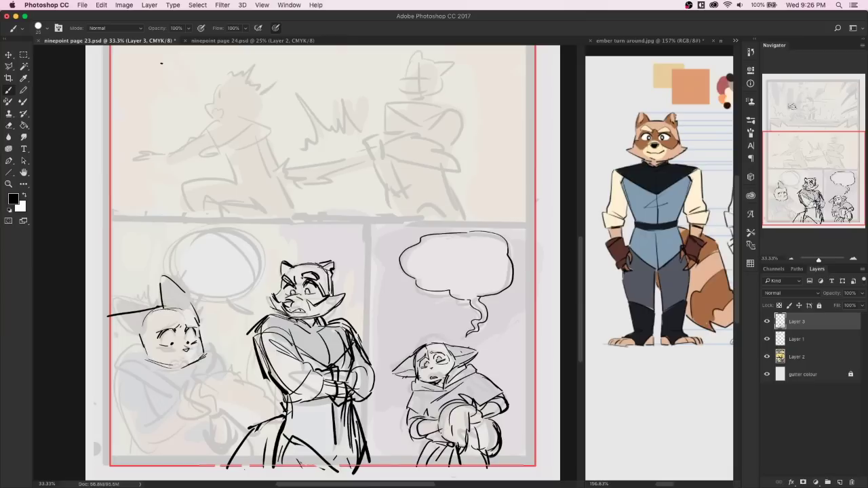
Detail the crying cat's face with the lower ear edge, teary eyes and a wavering mouth.
mouse_move(138, 343)
left_mouse_down()
mouse_move(107, 331)
mouse_move(179, 326)
left_mouse_up()
mouse_move(182, 344)
left_mouse_down()
mouse_move(190, 364)
mouse_move(164, 349)
mouse_move(201, 343)
mouse_move(191, 360)
mouse_move(175, 344)
mouse_move(191, 346)
left_mouse_up()
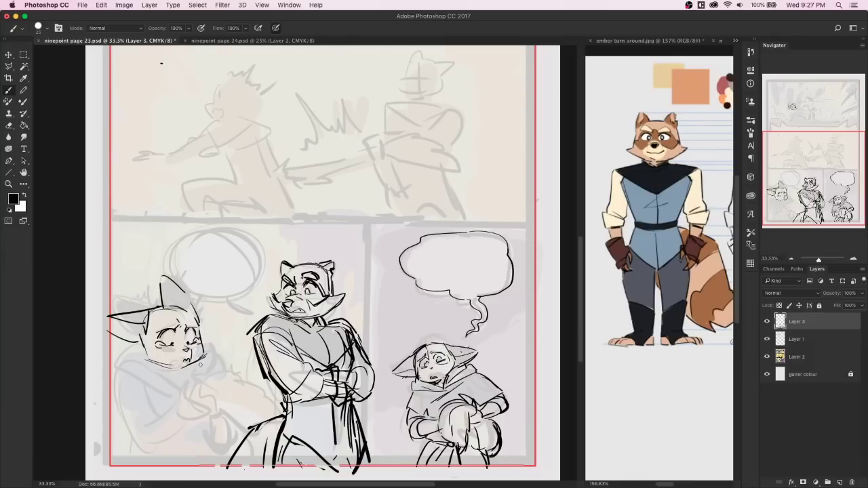
left_click_drag(180, 362, 182, 365)
key("e")
key("b")
Sketch the crying cat's hood collar, hand and bent forearm over the rough.
mouse_move(144, 349)
left_mouse_down()
mouse_move(114, 369)
mouse_move(155, 376)
left_mouse_up()
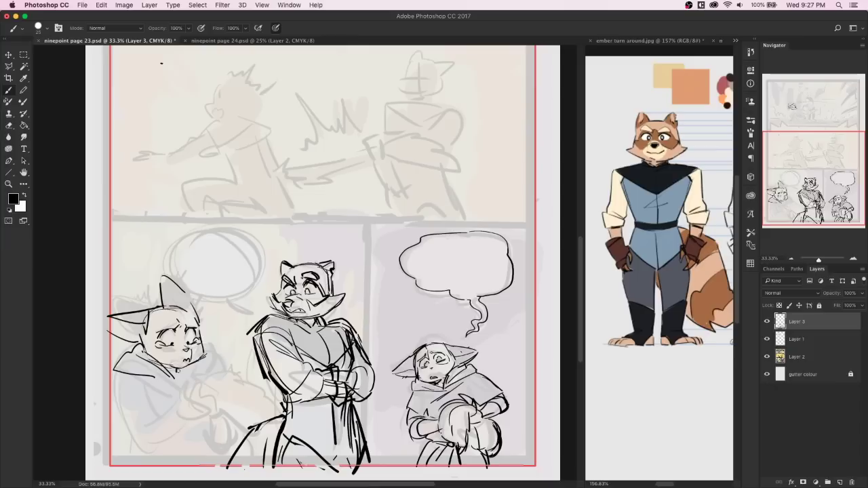
mouse_move(177, 378)
left_mouse_down()
mouse_move(200, 359)
mouse_move(219, 365)
mouse_move(216, 358)
mouse_move(178, 396)
mouse_move(196, 381)
mouse_move(204, 403)
left_mouse_up()
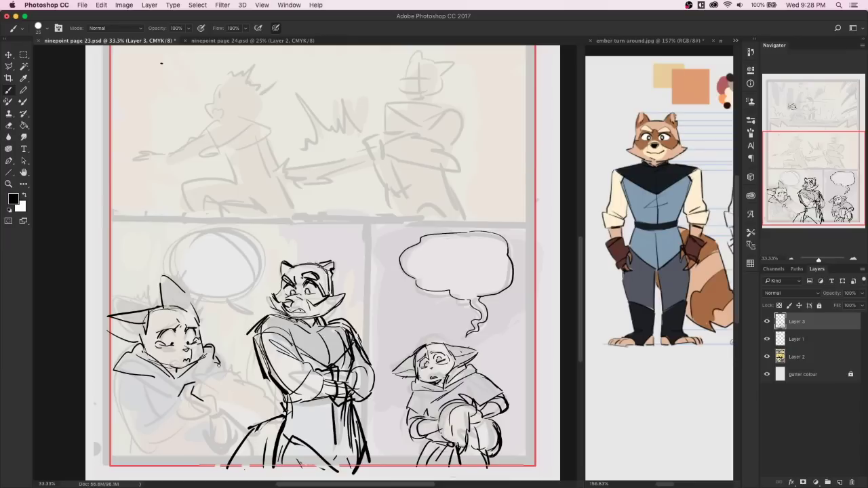
mouse_move(207, 401)
left_mouse_down()
mouse_move(208, 431)
mouse_move(193, 415)
left_mouse_up()
left_click_drag(177, 396, 143, 430)
mouse_move(183, 410)
left_mouse_down()
mouse_move(163, 453)
mouse_move(158, 416)
mouse_move(146, 458)
mouse_move(159, 452)
left_mouse_up()
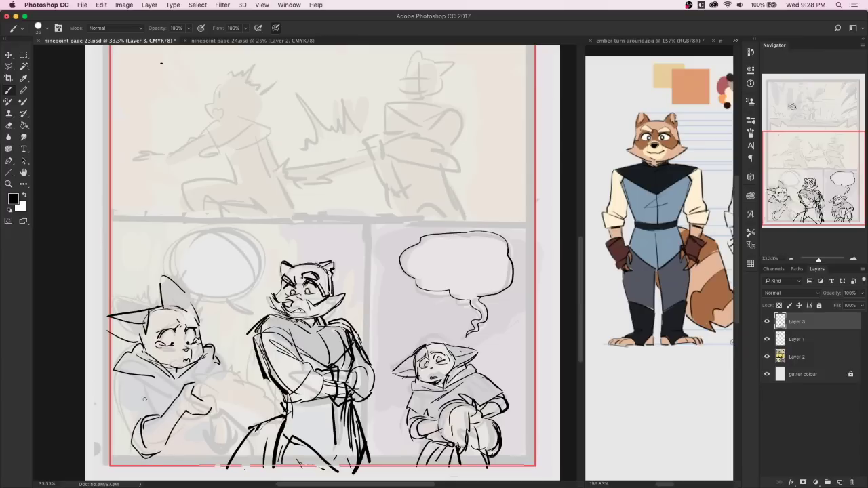
Outline the crying cat's cloak along the back, with its sleeve edge and folds.
mouse_move(116, 373)
left_mouse_down()
mouse_move(117, 432)
mouse_move(137, 434)
left_mouse_up()
left_click_drag(147, 403, 129, 431)
left_click_drag(148, 403, 169, 410)
left_click_drag(158, 377, 181, 380)
Draw the fluffy tail held in the crying cat's arms, along with the hands and legs below.
mouse_move(247, 368)
left_mouse_down()
mouse_move(193, 384)
mouse_move(251, 364)
mouse_move(271, 418)
left_mouse_up()
mouse_move(210, 408)
left_mouse_down()
mouse_move(229, 440)
mouse_move(251, 451)
left_mouse_up()
left_click_drag(198, 378, 243, 431)
mouse_move(190, 411)
left_mouse_down()
mouse_move(190, 437)
mouse_move(227, 466)
mouse_move(249, 468)
left_mouse_up()
mouse_move(202, 424)
left_mouse_down()
mouse_move(218, 416)
mouse_move(198, 412)
left_mouse_up()
mouse_move(167, 447)
left_mouse_down()
mouse_move(197, 460)
mouse_move(175, 447)
mouse_move(133, 471)
left_mouse_up()
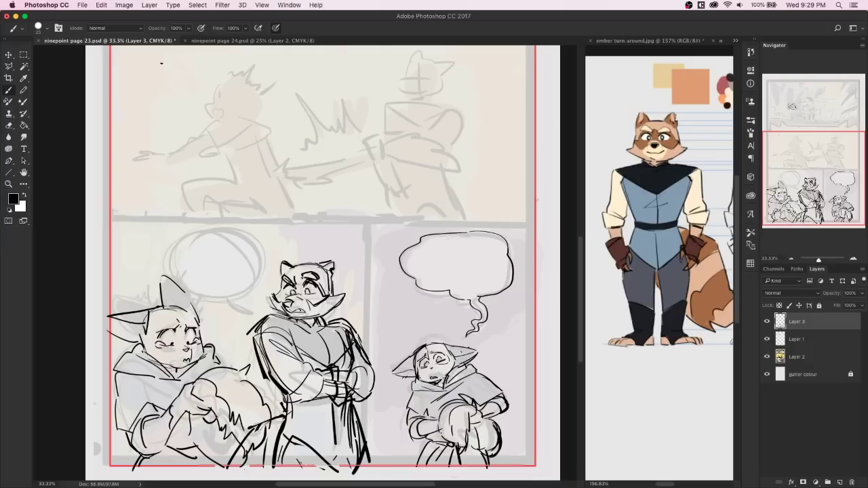
Add fur tufts to the held tail, a patch marking on the cat's face and a line behind the hood.
mouse_move(230, 372)
left_mouse_down()
mouse_move(267, 384)
mouse_move(247, 387)
left_mouse_up()
mouse_move(174, 309)
left_mouse_down()
mouse_move(179, 359)
mouse_move(199, 346)
left_mouse_up()
mouse_move(182, 307)
left_mouse_down()
mouse_move(196, 317)
mouse_move(146, 317)
left_mouse_up()
left_click_drag(141, 347, 124, 343)
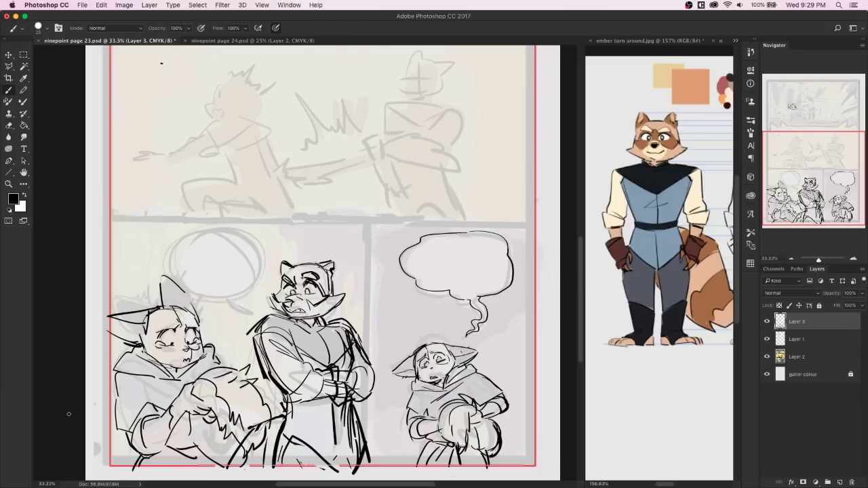
Strengthen the crying cat's upright ear, the collar under the chin and the outer contour of the tail.
mouse_move(155, 312)
left_mouse_down()
mouse_move(145, 330)
mouse_move(161, 280)
left_mouse_up()
left_click_drag(170, 377, 187, 368)
mouse_move(188, 375)
left_mouse_down()
mouse_move(215, 365)
mouse_move(206, 371)
left_mouse_up()
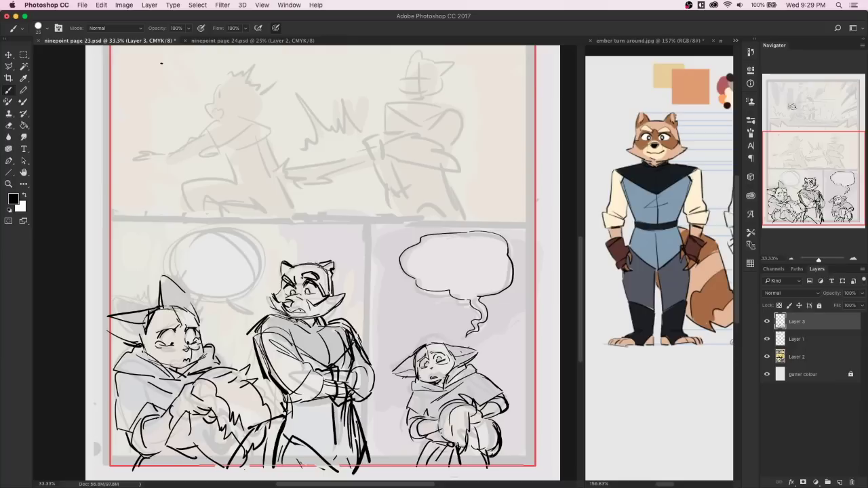
left_click_drag(270, 413, 253, 452)
left_click_drag(252, 382, 272, 419)
Make Layer 1 active and toggle its visibility off and on to check which lines it holds.
key("e")
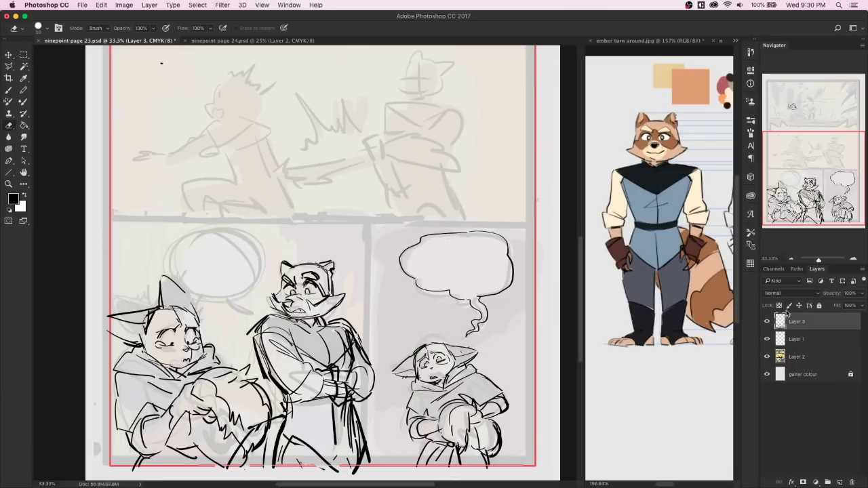
left_click(774, 341)
left_click(766, 339)
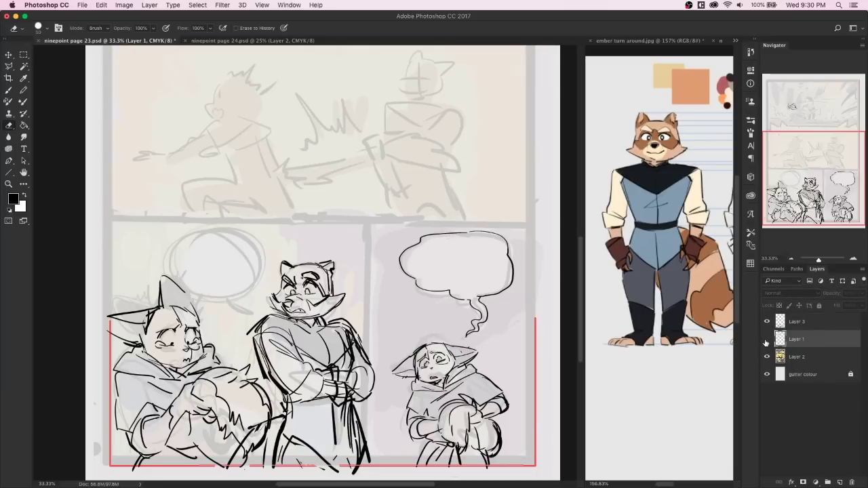
left_click(766, 340)
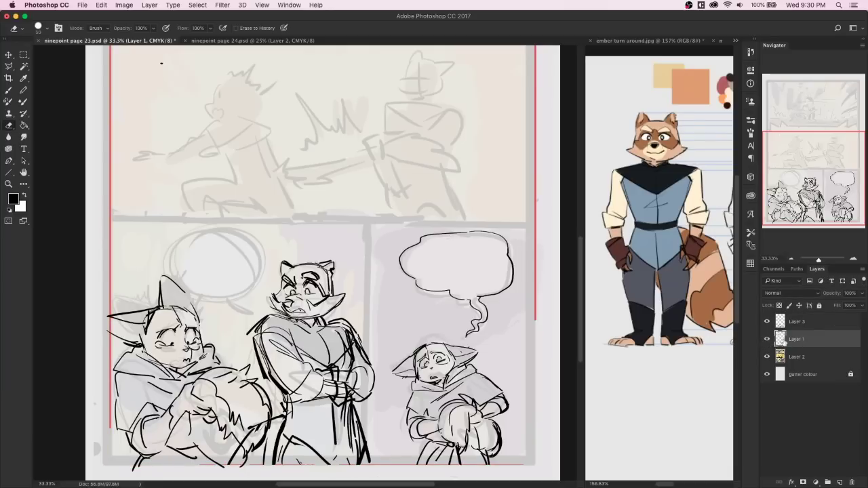
Bring up the more marbleslsls.jpg character reference beside the comic page.
left_click(735, 41)
left_click(779, 50)
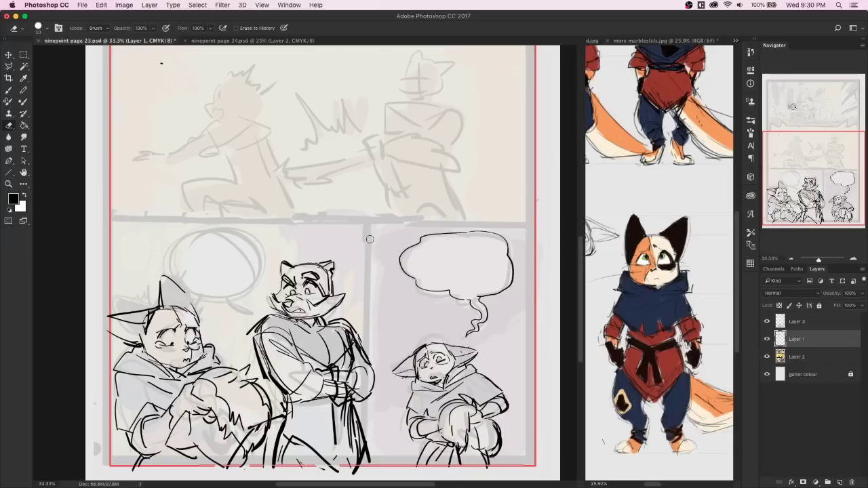
Select the panel containing the crying cat on Layer 1 with a rectangular marquee and move its lines onto a new layer by pasting.
left_click(24, 54)
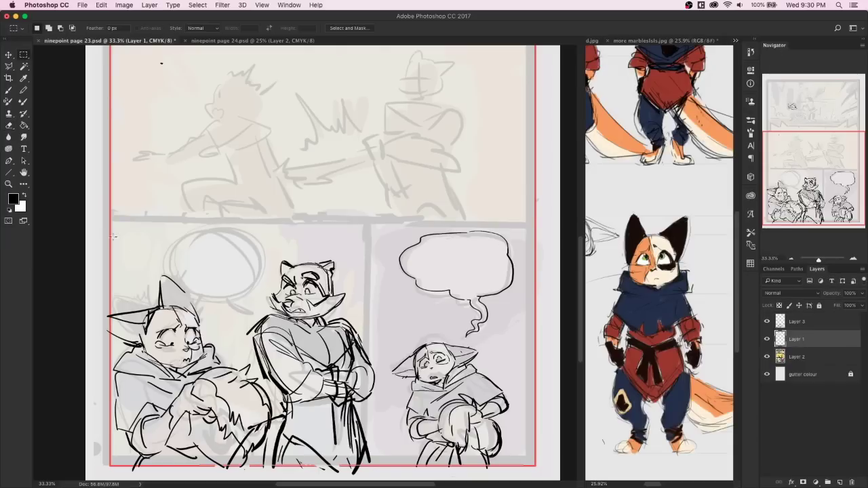
mouse_move(112, 236)
left_mouse_down()
mouse_move(188, 290)
mouse_move(351, 434)
mouse_move(374, 465)
left_mouse_up()
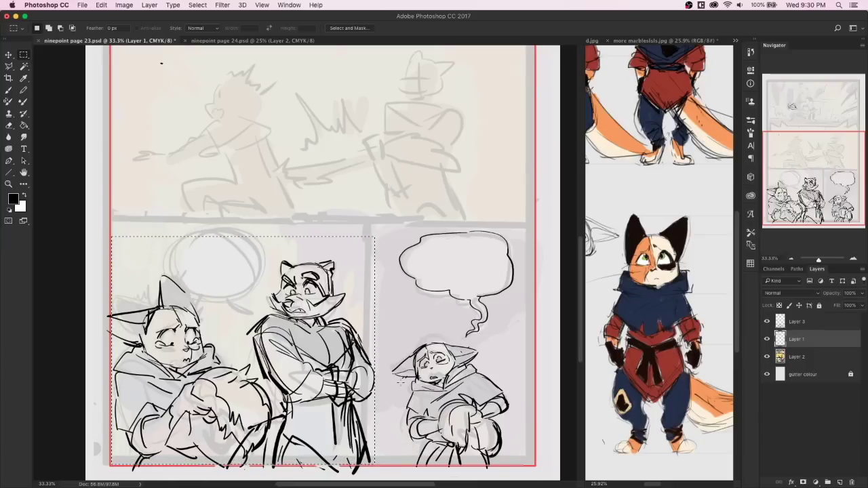
key("super+v")
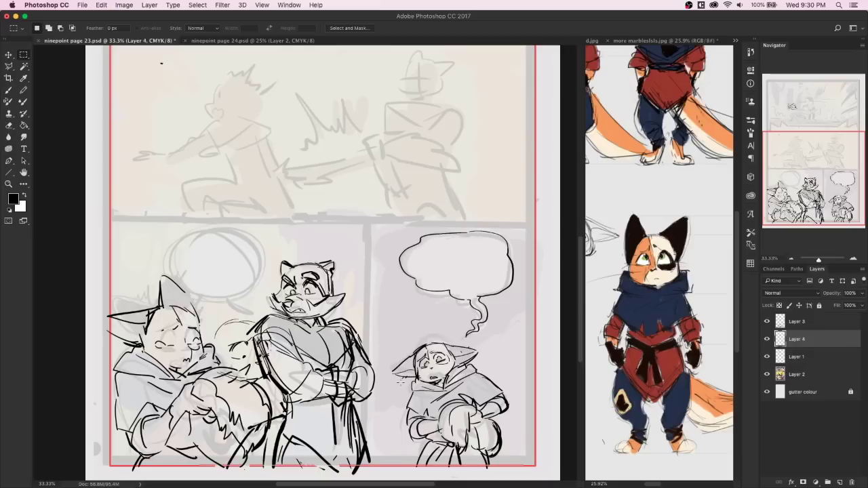
Move the pasted face lines on Layer 4 onto the head of the cat hugging its tail and touch up its eyes.
left_click(9, 55)
mouse_move(246, 358)
left_mouse_down()
mouse_move(169, 317)
mouse_move(180, 327)
left_mouse_up()
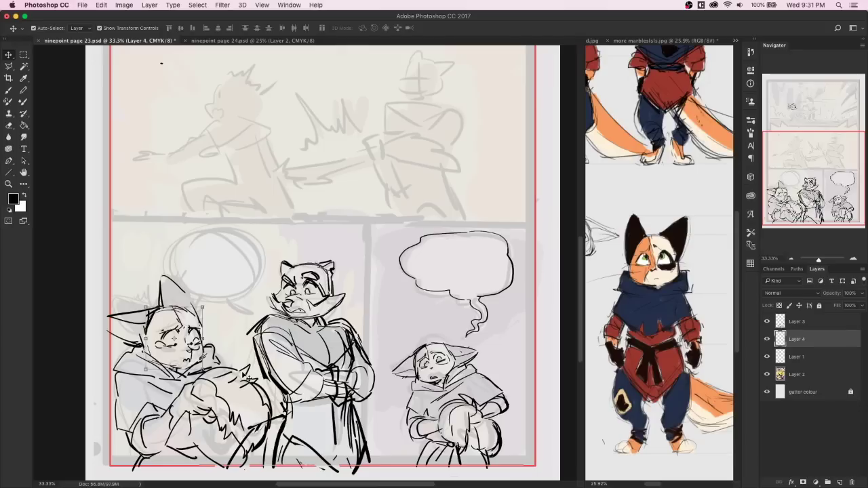
key("e")
key("b")
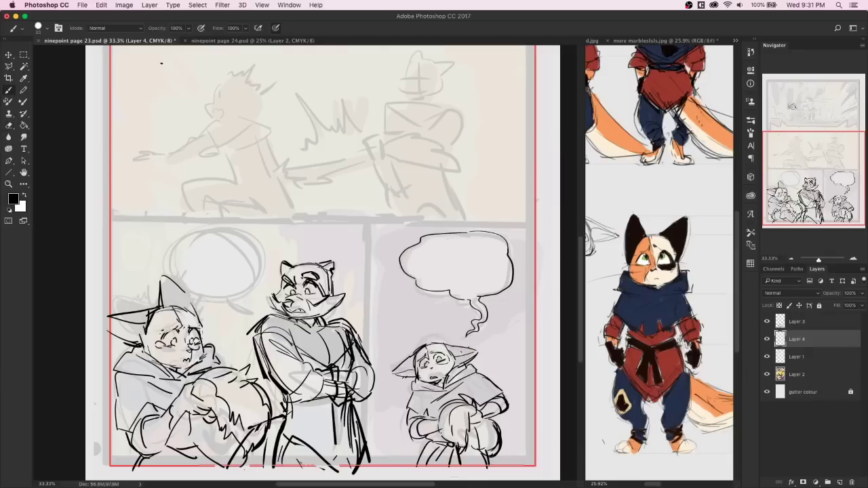
left_click_drag(161, 331, 173, 336)
key("e")
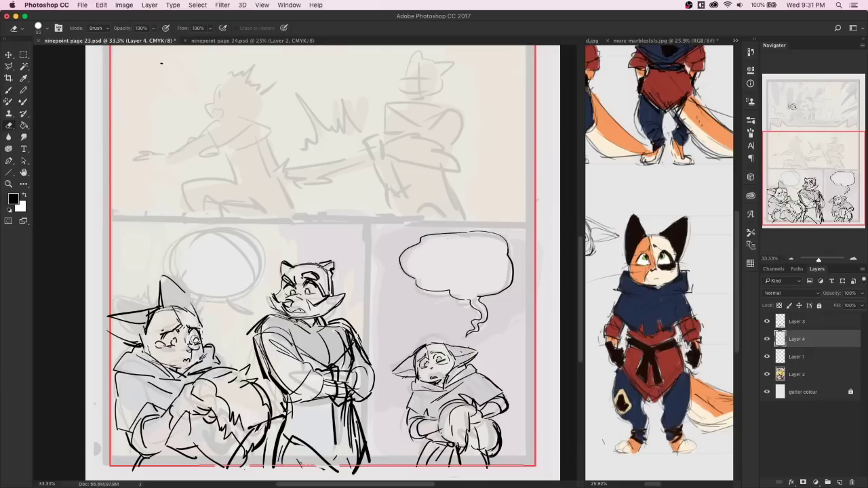
Merge Layer 3 and Layer 4 into a single line art layer.
left_click(818, 325)
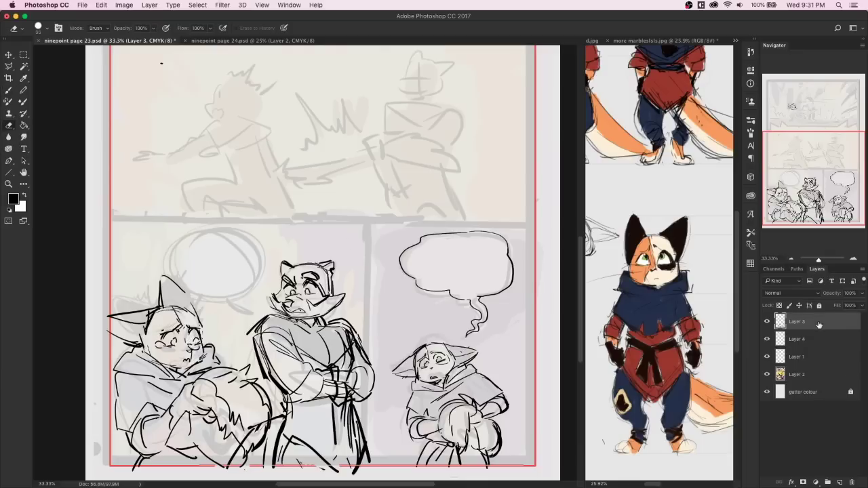
left_click(815, 343, "shift")
key("super+e")
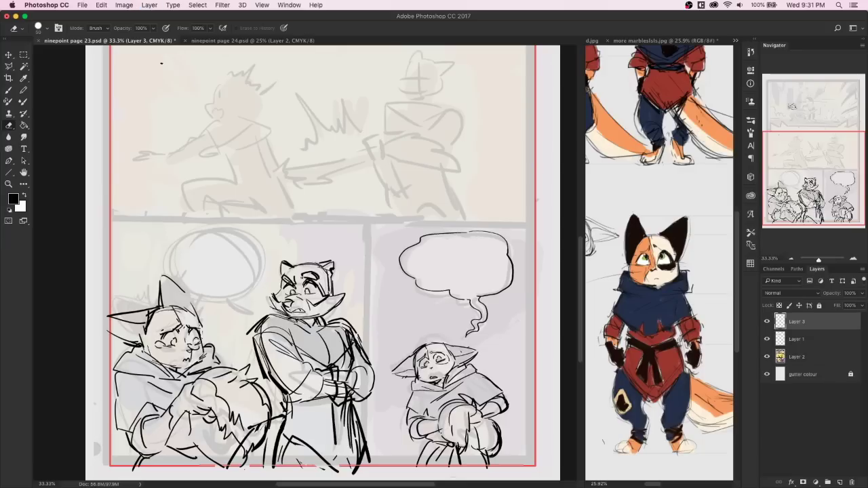
Erase the tail-hugging cat's pasted eyes and mouth and redraw them, with a few fur strokes at the brow.
mouse_move(193, 349)
left_mouse_down()
mouse_move(186, 360)
mouse_move(198, 343)
mouse_move(175, 344)
left_mouse_up()
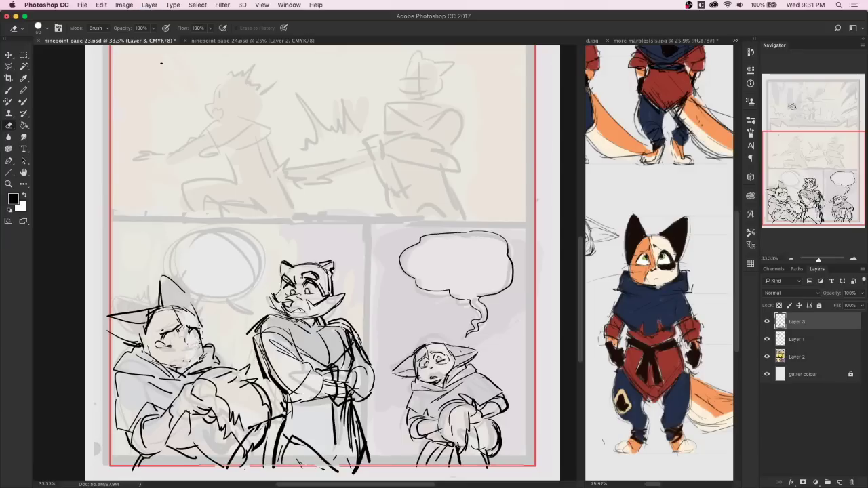
key("b")
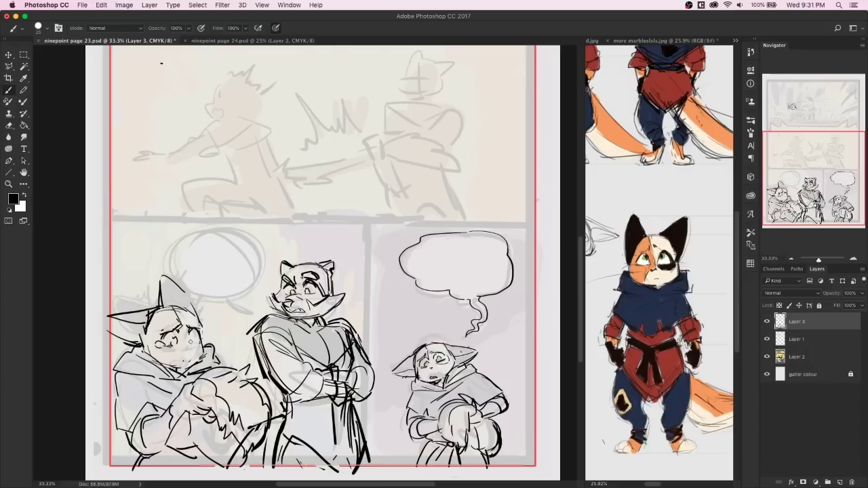
key("e")
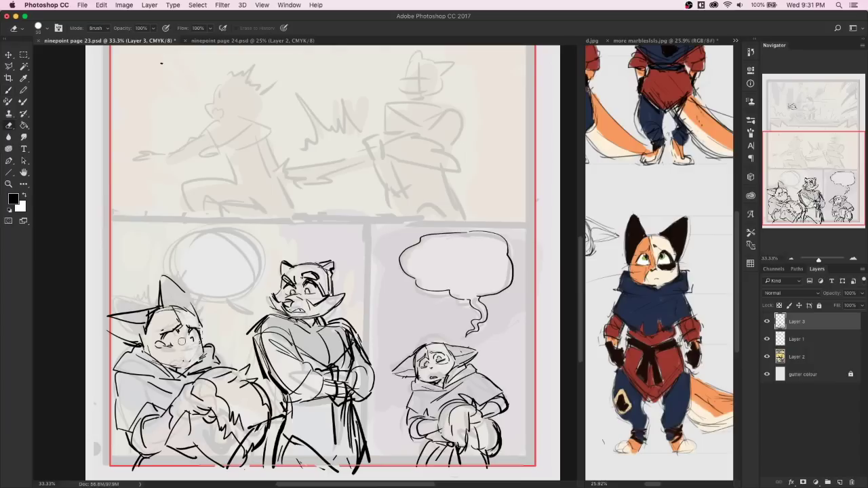
key("b")
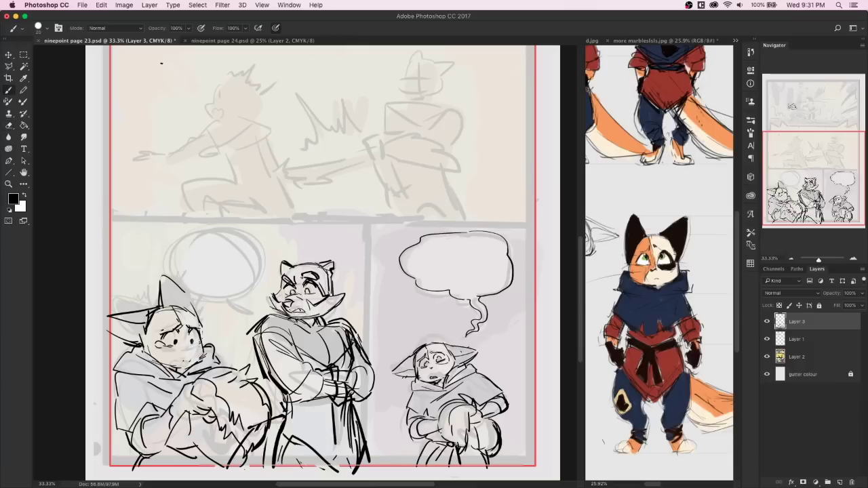
key("e")
key("b")
left_click_drag(201, 306, 198, 312)
left_click_drag(161, 346, 179, 343)
left_click_drag(192, 342, 201, 346)
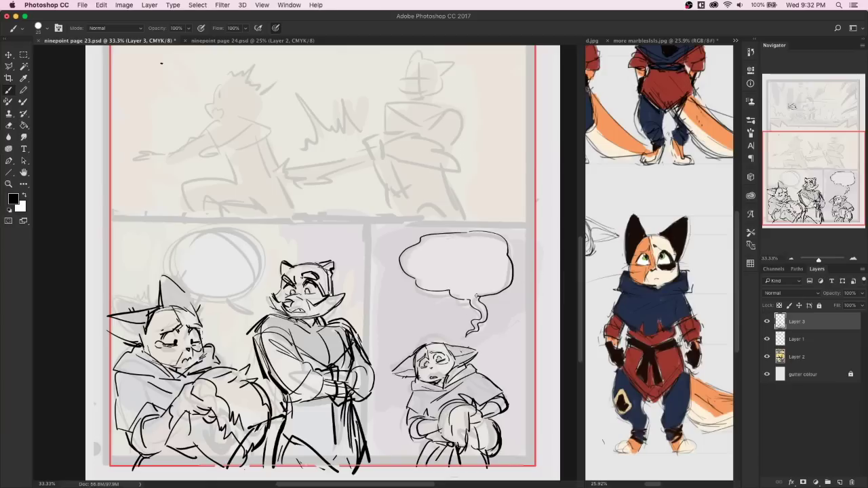
Add fur strokes inside the hugged tail and sketch the folds of clothing beneath it.
key("e")
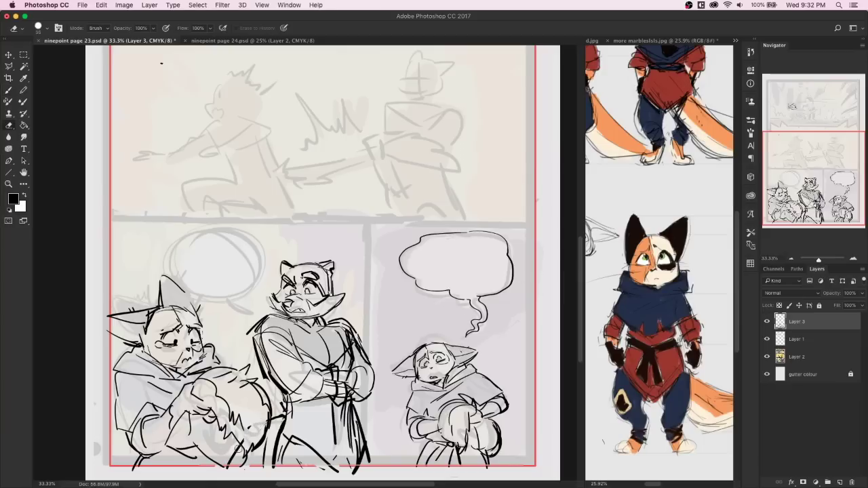
key("b")
left_click_drag(209, 424, 213, 435)
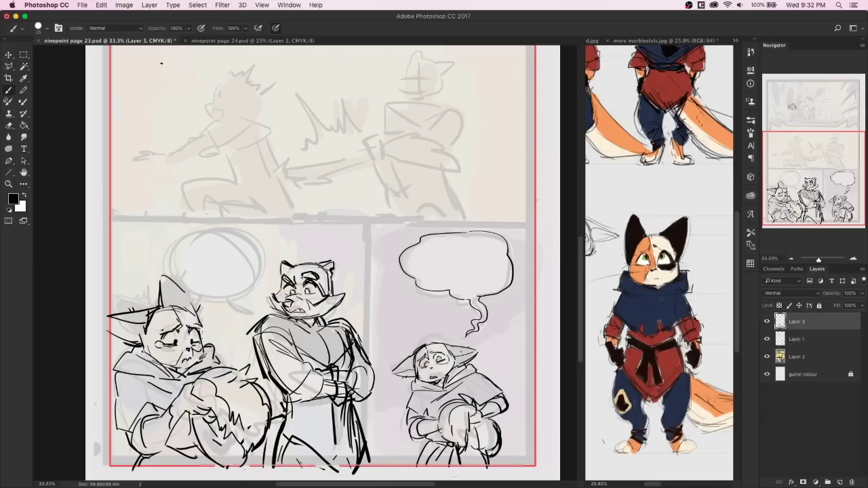
mouse_move(197, 453)
left_mouse_down()
mouse_move(169, 450)
mouse_move(204, 469)
mouse_move(186, 473)
left_mouse_up()
Rework the tail-hugging cat's eyes with small dot pupils, refine its mouth and darken the sleeve lines.
key("e")
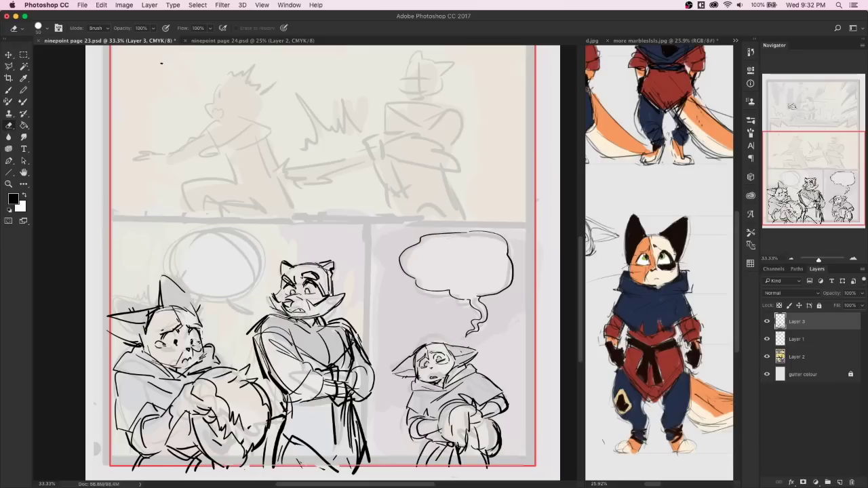
left_click_drag(177, 344, 192, 344)
key("b")
left_click_drag(188, 357, 200, 366)
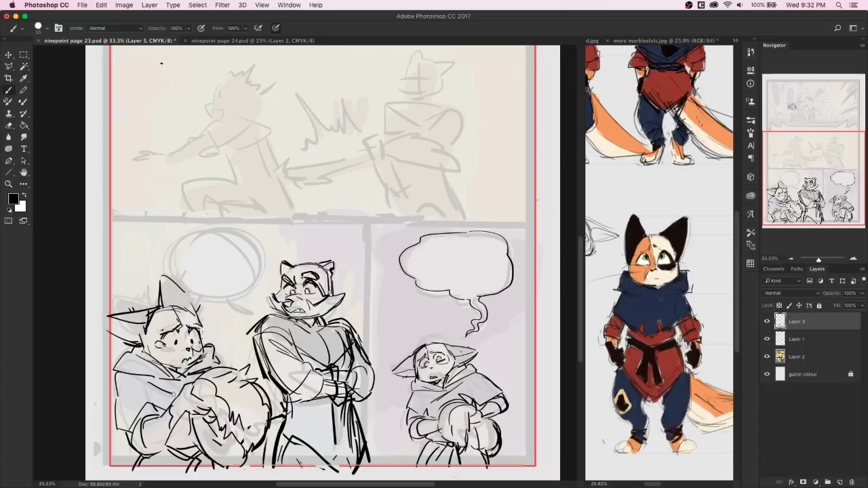
mouse_move(167, 415)
left_mouse_down()
mouse_move(175, 423)
mouse_move(169, 409)
mouse_move(122, 430)
mouse_move(155, 448)
left_mouse_up()
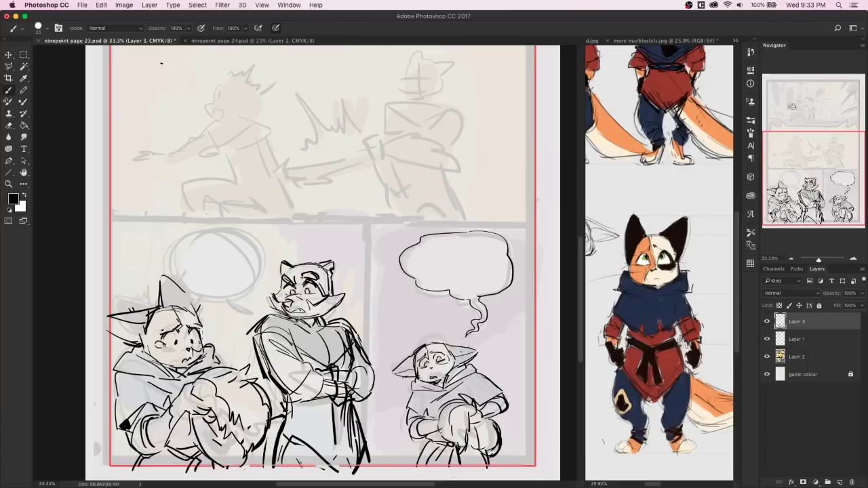
Sketch the lunging cat's bent arm, hood, torso and legs over the rough figure in the middle panel.
scroll(322, 264, "up", 3)
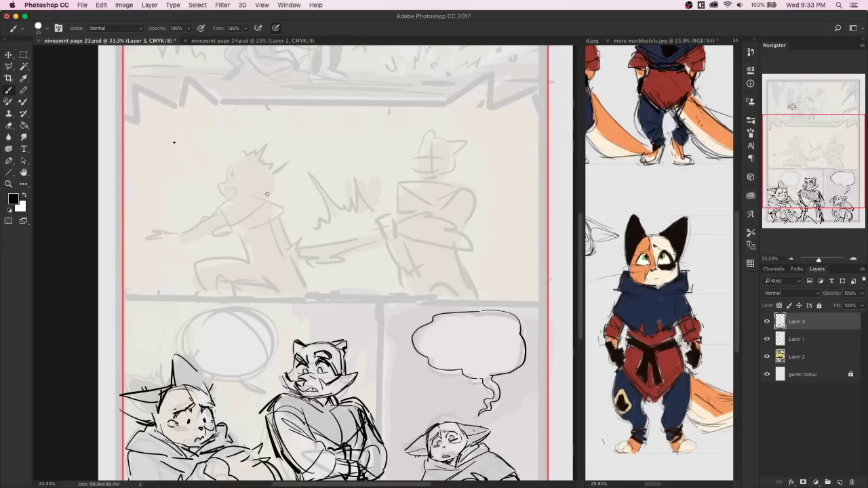
mouse_move(256, 197)
left_mouse_down()
mouse_move(280, 201)
mouse_move(287, 211)
mouse_move(257, 206)
mouse_move(287, 220)
mouse_move(295, 213)
mouse_move(240, 227)
mouse_move(228, 217)
mouse_move(225, 227)
mouse_move(237, 233)
mouse_move(258, 224)
left_mouse_up()
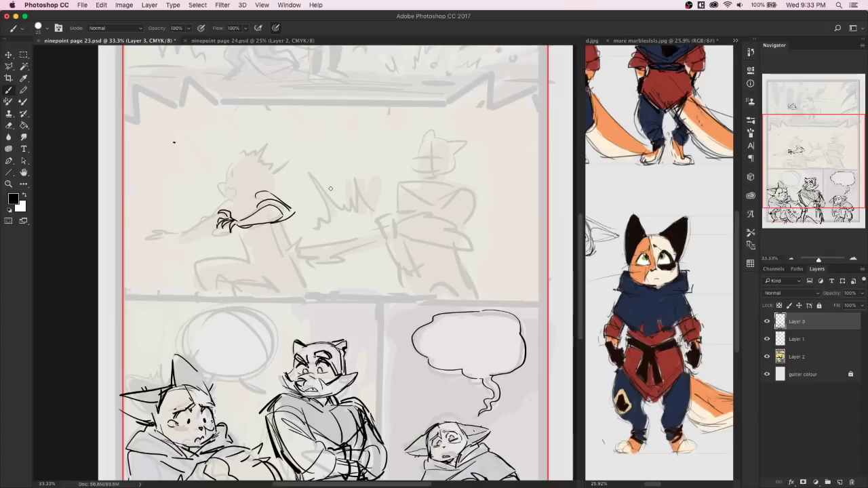
mouse_move(249, 193)
left_mouse_down()
mouse_move(282, 183)
mouse_move(289, 203)
left_mouse_up()
mouse_move(234, 202)
left_mouse_down()
mouse_move(257, 192)
mouse_move(229, 215)
left_mouse_up()
left_click_drag(283, 220, 295, 232)
mouse_move(235, 230)
left_mouse_down()
mouse_move(286, 239)
mouse_move(264, 250)
mouse_move(283, 242)
mouse_move(271, 255)
mouse_move(249, 249)
mouse_move(190, 265)
mouse_move(207, 298)
mouse_move(319, 293)
mouse_move(228, 286)
mouse_move(305, 289)
mouse_move(299, 271)
mouse_move(271, 280)
mouse_move(292, 299)
left_mouse_up()
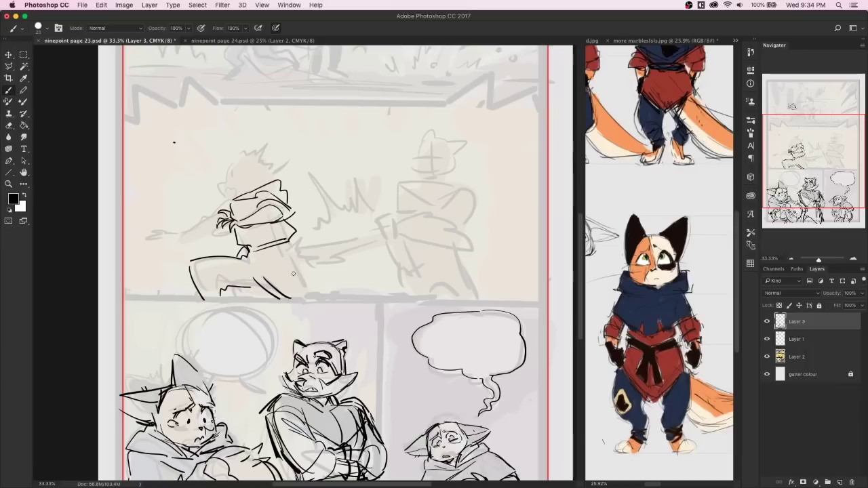
Draw the lunging cat's tunic hem and long tail with a pointed tuft, erasing and redrawing the tail's edges.
mouse_move(242, 254)
left_mouse_down()
mouse_move(255, 286)
mouse_move(279, 267)
mouse_move(308, 264)
mouse_move(290, 247)
mouse_move(310, 257)
mouse_move(301, 242)
mouse_move(316, 239)
mouse_move(321, 276)
mouse_move(395, 242)
left_mouse_up()
mouse_move(319, 248)
left_mouse_down()
mouse_move(383, 234)
mouse_move(405, 210)
mouse_move(445, 218)
mouse_move(472, 245)
mouse_move(400, 236)
left_mouse_up()
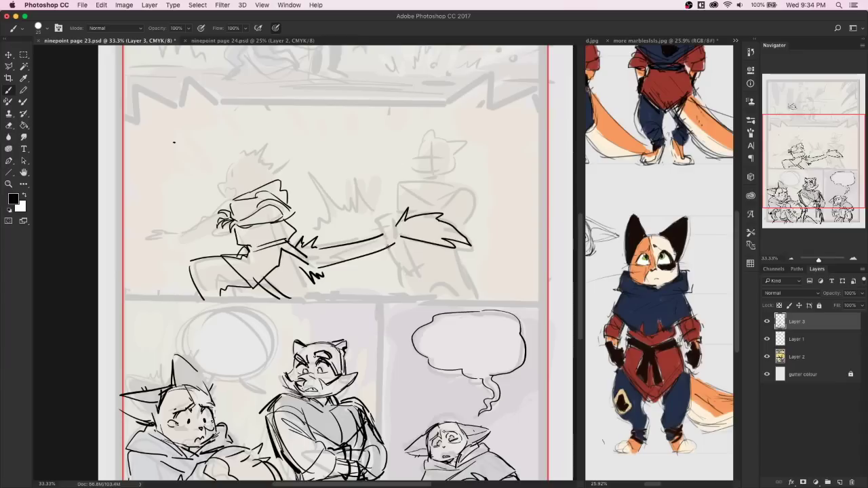
key("e")
left_click_drag(321, 270, 316, 283)
left_click_drag(353, 258, 320, 268)
left_click_drag(359, 256, 381, 251)
key("b")
mouse_move(307, 257)
left_mouse_down()
mouse_move(323, 271)
mouse_move(398, 241)
left_mouse_up()
left_click_drag(304, 264, 312, 280)
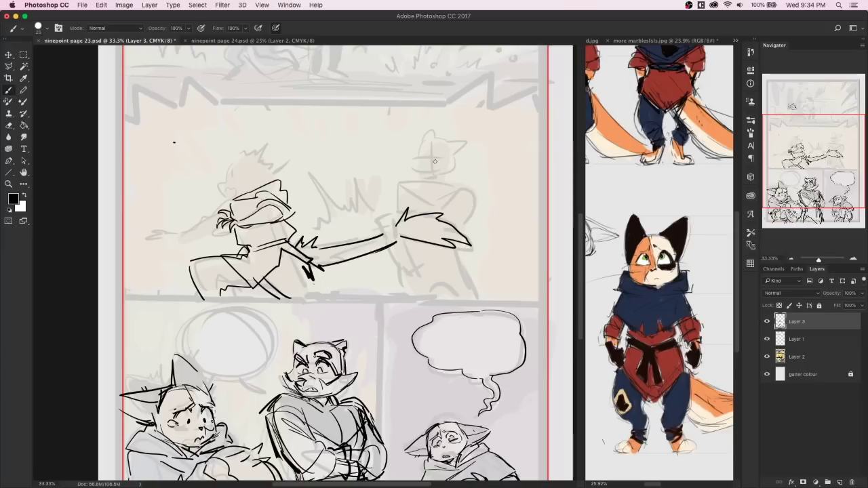
Erase the tail's smooth edges and redraw them as bristling fur, with a hand gripping it near the tuft.
key("e")
left_click_drag(317, 249, 383, 234)
left_click_drag(323, 266, 397, 243)
key("b")
mouse_move(298, 246)
left_mouse_down()
mouse_move(353, 230)
mouse_move(364, 237)
mouse_move(378, 217)
left_mouse_up()
mouse_move(323, 270)
left_mouse_down()
mouse_move(344, 277)
mouse_move(379, 256)
mouse_move(391, 232)
mouse_move(380, 233)
mouse_move(411, 244)
mouse_move(392, 238)
left_mouse_up()
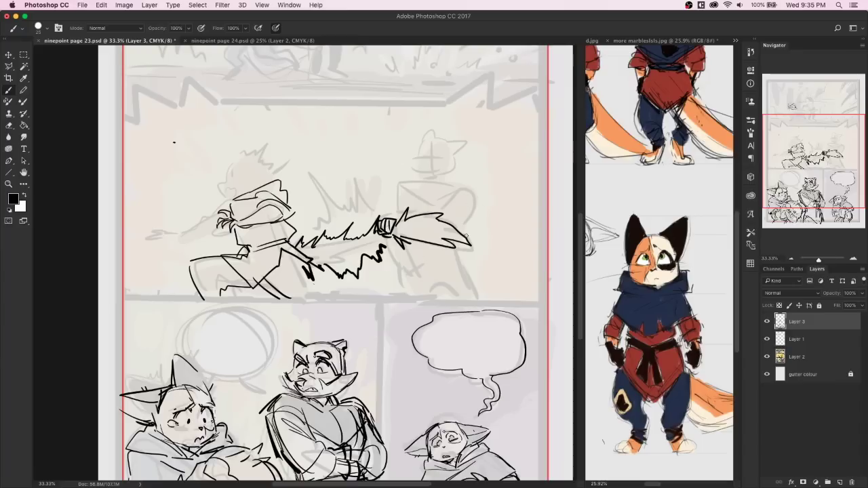
Draw spiky burst lines above the gripped part of the tail and short accent strokes beneath it.
left_click_drag(358, 223, 390, 162)
mouse_move(352, 216)
left_mouse_down()
mouse_move(355, 199)
mouse_move(397, 207)
left_mouse_up()
mouse_move(377, 267)
left_mouse_down()
mouse_move(379, 278)
mouse_move(387, 276)
left_mouse_up()
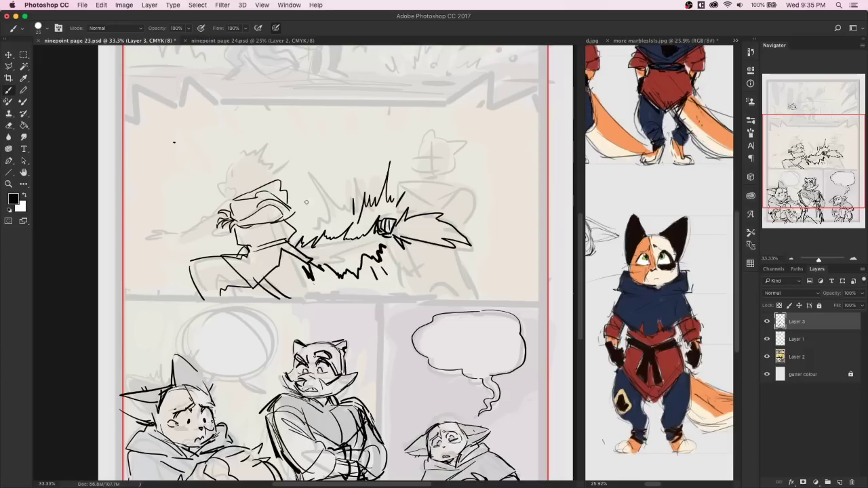
Add the lunging cat's knotted belt, trouser folds and knee patch, and darken the fur at the tail's base.
mouse_move(233, 200)
left_mouse_down()
mouse_move(235, 209)
mouse_move(257, 195)
left_mouse_up()
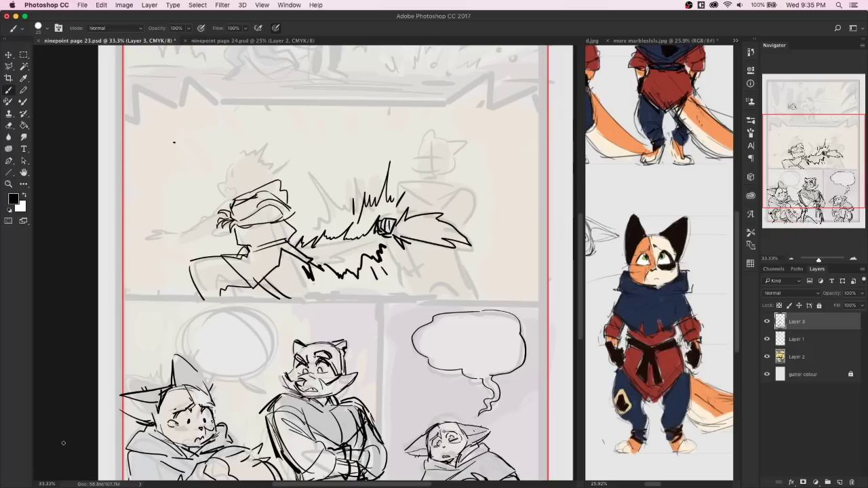
left_click_drag(252, 249, 249, 271)
mouse_move(247, 249)
left_mouse_down()
mouse_move(238, 263)
mouse_move(246, 272)
mouse_move(219, 286)
left_mouse_up()
left_click_drag(305, 277, 316, 292)
left_click_drag(290, 265, 310, 285)
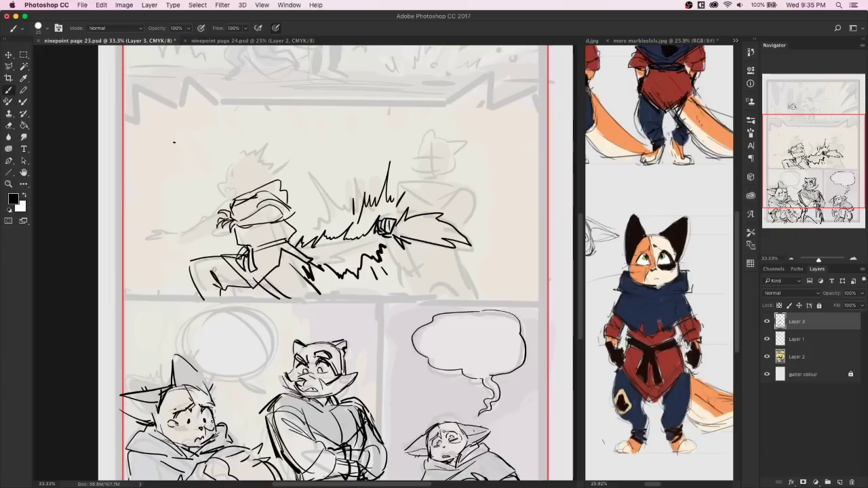
mouse_move(205, 259)
left_mouse_down()
mouse_move(194, 281)
mouse_move(192, 274)
left_mouse_up()
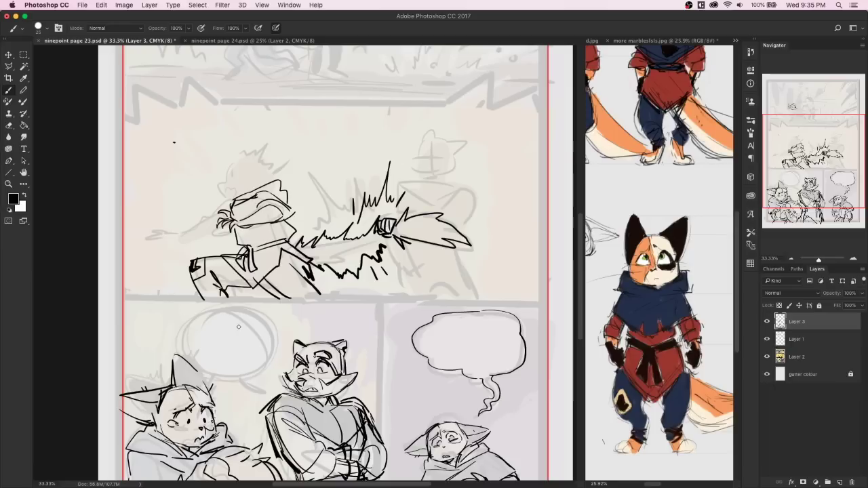
left_click_drag(270, 266, 252, 295)
mouse_move(237, 257)
left_mouse_down()
mouse_move(225, 279)
mouse_move(233, 286)
left_mouse_up()
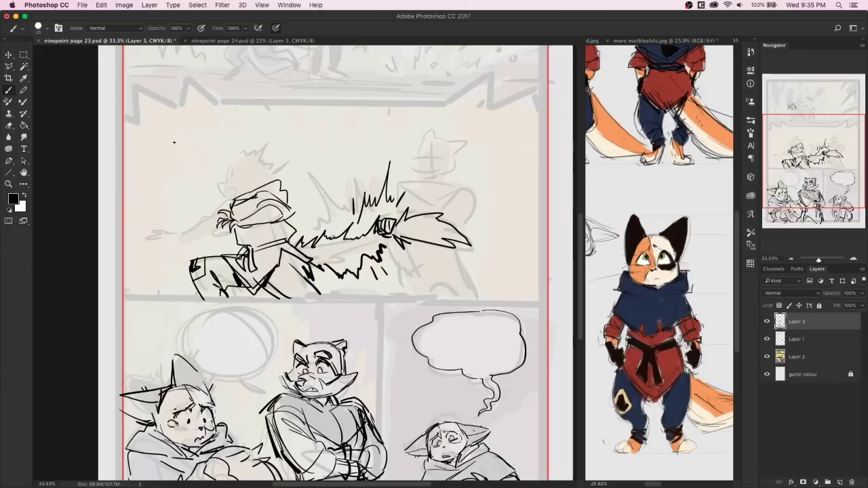
left_click_drag(312, 238, 309, 257)
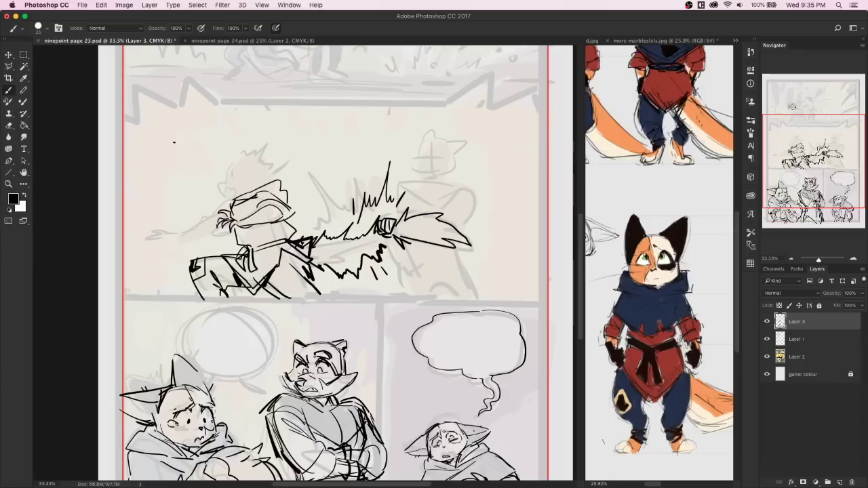
Draw the lunging cat's outstretched forearm, cuff and reaching hand.
mouse_move(231, 200)
left_mouse_down()
mouse_move(201, 217)
mouse_move(200, 234)
mouse_move(214, 222)
mouse_move(225, 234)
mouse_move(223, 214)
left_mouse_up()
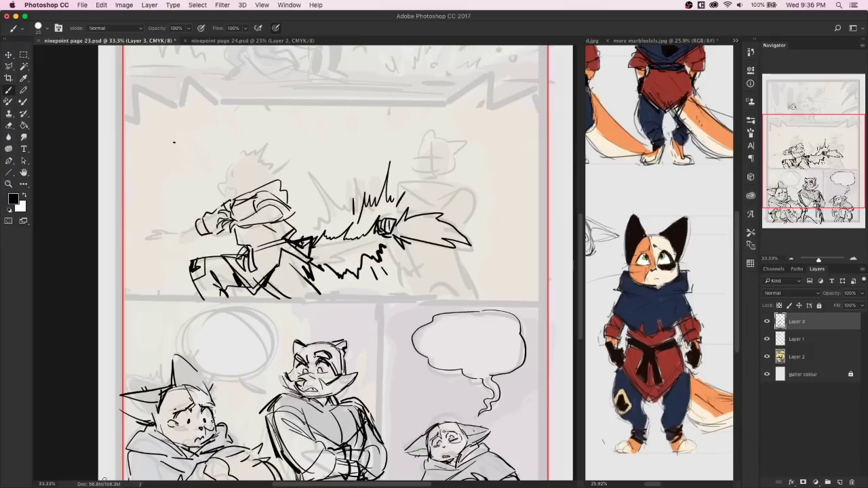
mouse_move(192, 229)
left_mouse_down()
mouse_move(160, 234)
mouse_move(199, 232)
left_mouse_up()
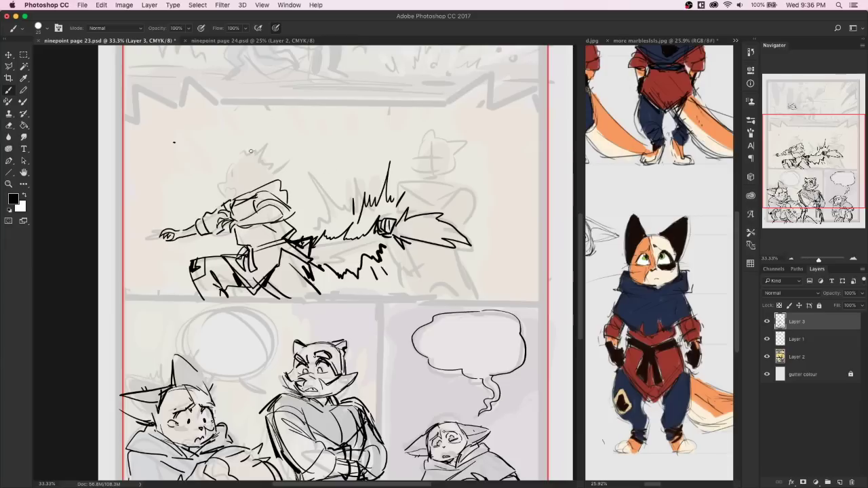
Sketch the lunging cat's head in profile with its muzzle, brow and swept-back ears, correcting strokes with the eraser.
mouse_move(222, 192)
left_mouse_down()
mouse_move(237, 185)
mouse_move(221, 182)
left_mouse_up()
key("e")
key("b")
key("bracketleft")
key("e")
key("b")
key("e")
key("b")
mouse_move(220, 186)
left_mouse_down()
mouse_move(232, 193)
mouse_move(234, 168)
mouse_move(225, 170)
left_mouse_up()
key("e")
key("b")
mouse_move(242, 155)
left_mouse_down()
mouse_move(282, 147)
mouse_move(242, 155)
mouse_move(273, 149)
mouse_move(283, 169)
mouse_move(285, 147)
mouse_move(263, 167)
left_mouse_up()
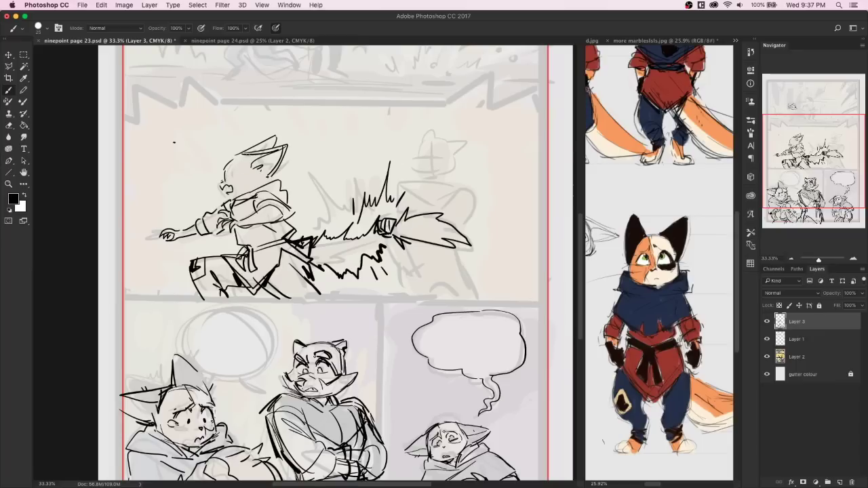
Erase the overlapping lines at the lunging cat's ears and redraw them with head fur, an eye and an open mouth.
key("e")
mouse_move(243, 157)
left_mouse_down()
mouse_move(284, 139)
mouse_move(227, 165)
mouse_move(270, 140)
mouse_move(281, 154)
mouse_move(270, 153)
mouse_move(288, 150)
mouse_move(277, 142)
left_mouse_up()
key("b")
mouse_move(276, 178)
left_mouse_down()
mouse_move(232, 176)
mouse_move(221, 185)
left_mouse_up()
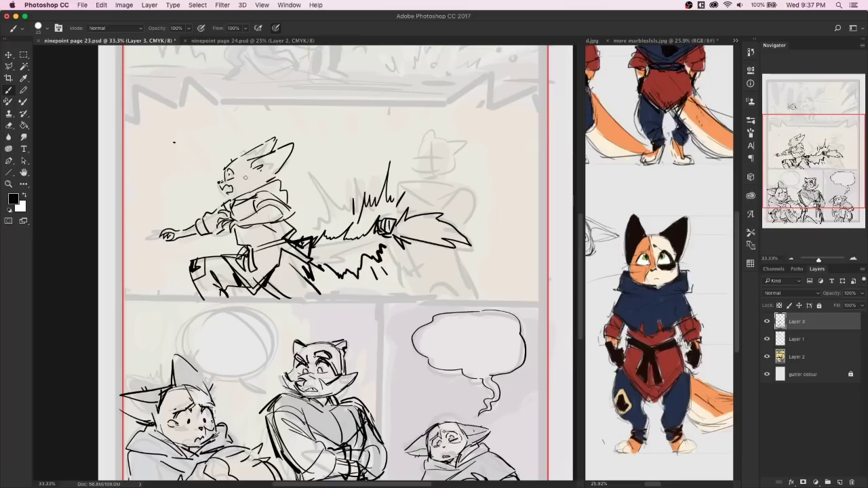
Add finishing strokes to the lunging cat's neck and sleeve, and more fur spikes around the gripped tail.
left_click_drag(259, 189, 273, 177)
left_click_drag(241, 221, 252, 225)
left_click_drag(342, 216, 337, 230)
left_click_drag(415, 248, 430, 258)
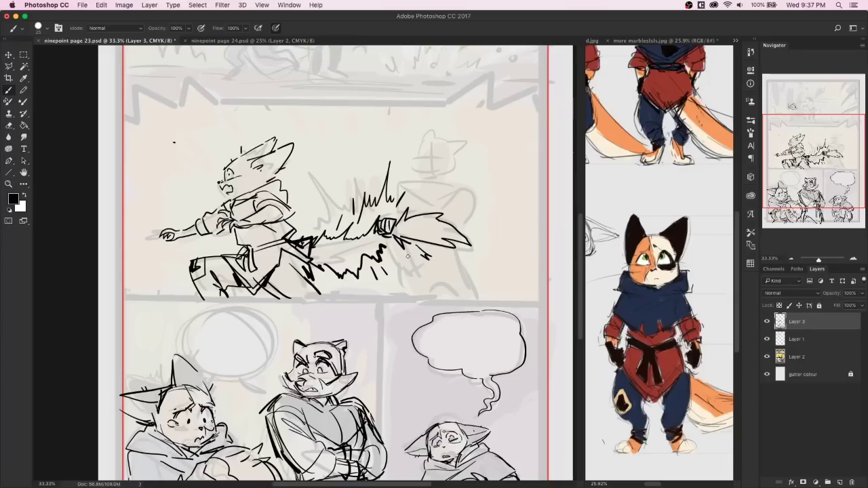
Sketch the standing figure's shoulders, bent arms and V-shaped collar behind the tail tuft in the middle panel.
mouse_move(465, 185)
left_mouse_down()
mouse_move(433, 211)
mouse_move(449, 223)
left_mouse_up()
mouse_move(468, 186)
left_mouse_down()
mouse_move(478, 213)
mouse_move(455, 228)
left_mouse_up()
left_click_drag(442, 177, 470, 189)
mouse_move(423, 175)
left_mouse_down()
mouse_move(400, 183)
mouse_move(394, 206)
mouse_move(433, 205)
mouse_move(393, 216)
left_mouse_up()
mouse_move(412, 206)
left_mouse_down()
mouse_move(457, 192)
mouse_move(427, 212)
left_mouse_up()
mouse_move(434, 178)
left_mouse_down()
mouse_move(445, 174)
mouse_move(425, 181)
left_mouse_up()
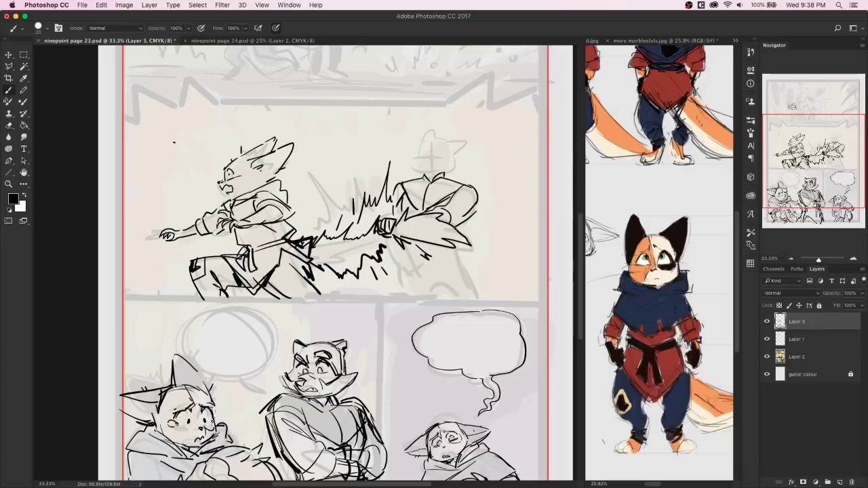
Sketch the standing figure's head in the middle panel, outlining both sides of the face and the crown between the ears.
left_click_drag(420, 134, 415, 170)
left_click_drag(456, 144, 451, 163)
key("e")
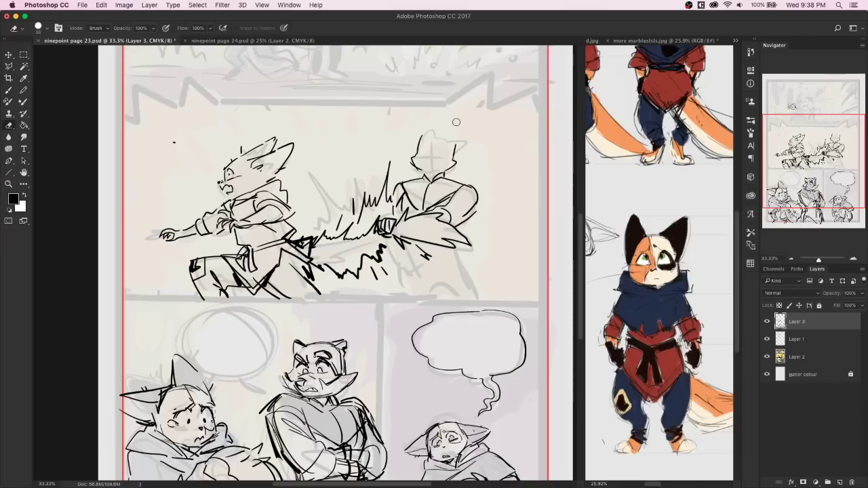
key("b")
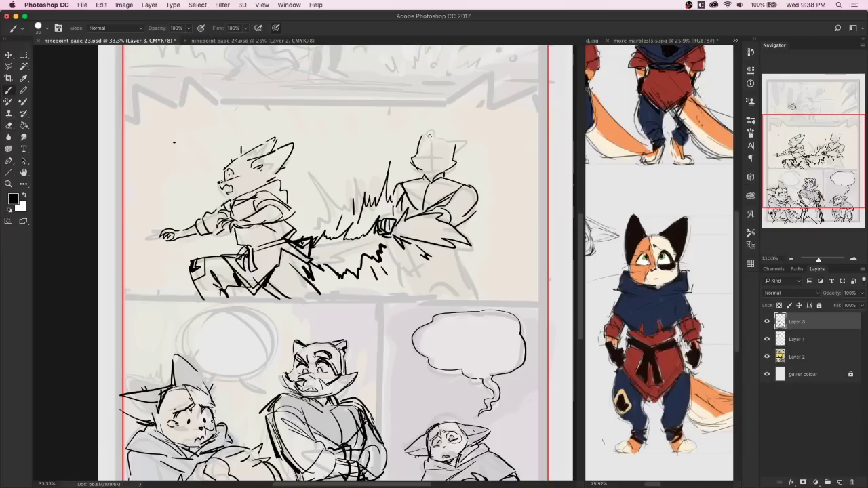
key("e")
mouse_move(435, 138)
left_mouse_down()
mouse_move(422, 139)
mouse_move(448, 143)
left_mouse_up()
key("b")
Erase the overlong ear lines on the lunging cat and redraw the ears shorter.
key("e")
mouse_move(279, 171)
left_mouse_down()
mouse_move(289, 151)
mouse_move(283, 166)
mouse_move(258, 145)
mouse_move(270, 141)
mouse_move(269, 157)
mouse_move(284, 148)
mouse_move(265, 182)
left_mouse_up()
key("b")
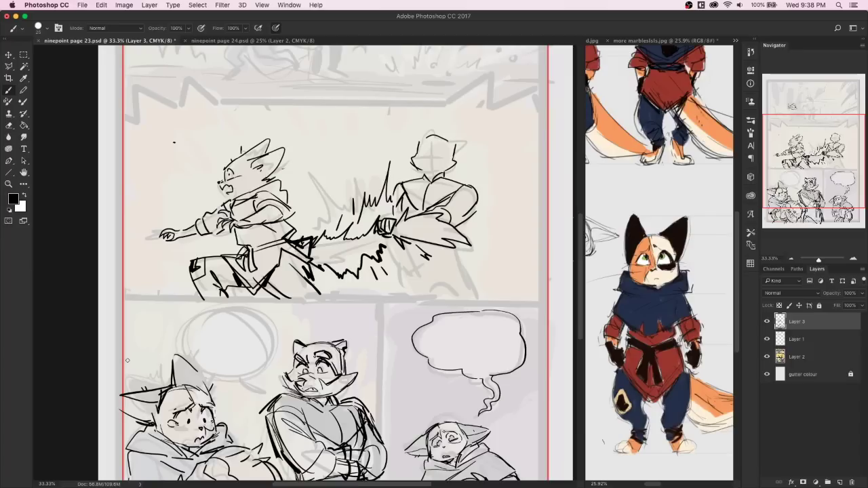
Select the lunging cat's head with a polygonal outline and scale it down to about 92% width and 89% height.
key("l")
left_click(268, 121)
left_click(215, 161)
left_click(205, 194)
left_click(217, 201)
left_click(255, 189)
left_click(281, 175)
left_click(292, 151)
left_click(269, 121)
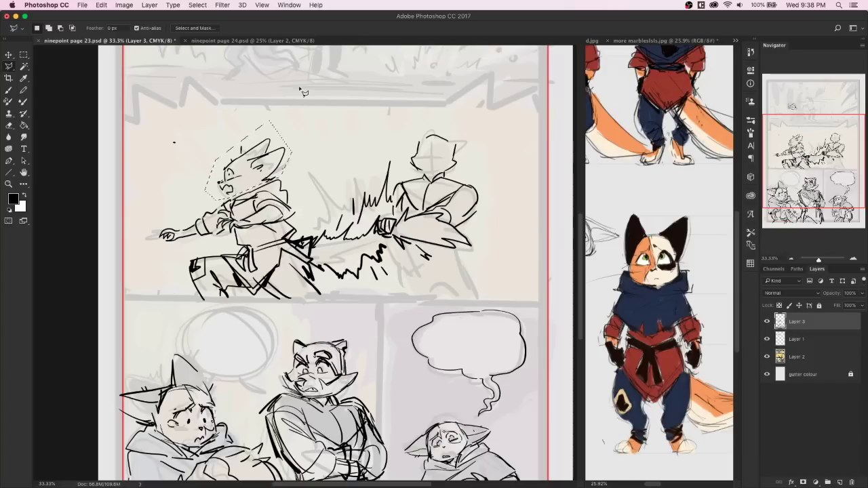
key("ctrl+t")
left_click_drag(206, 121, 213, 129)
left_click_drag(283, 161, 277, 157)
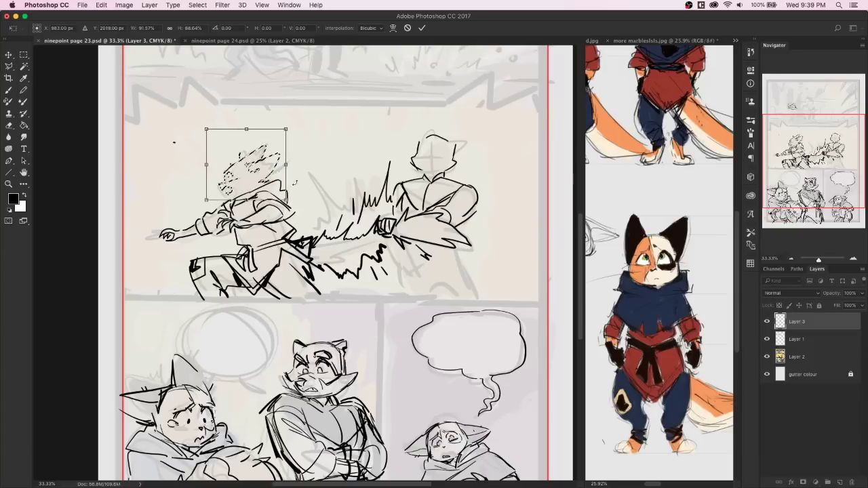
key("Return")
key("super+d")
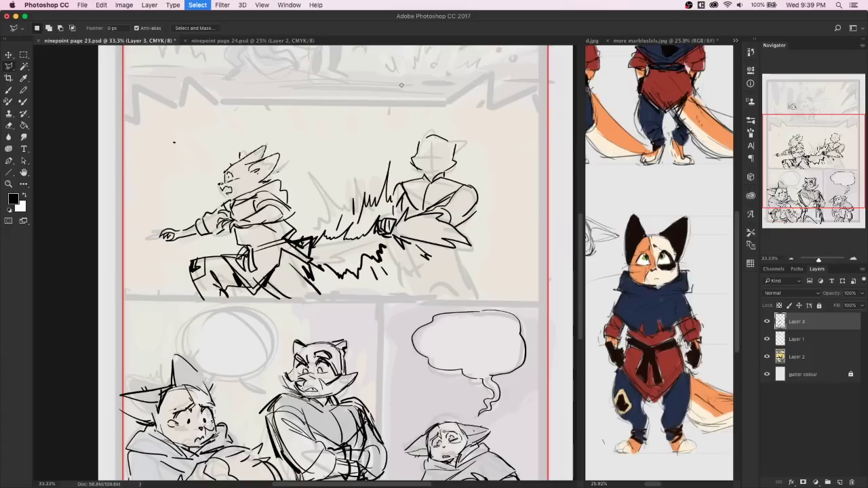
Erase the lunging cat's old leg and knee lines below the belt in the middle panel.
key("b")
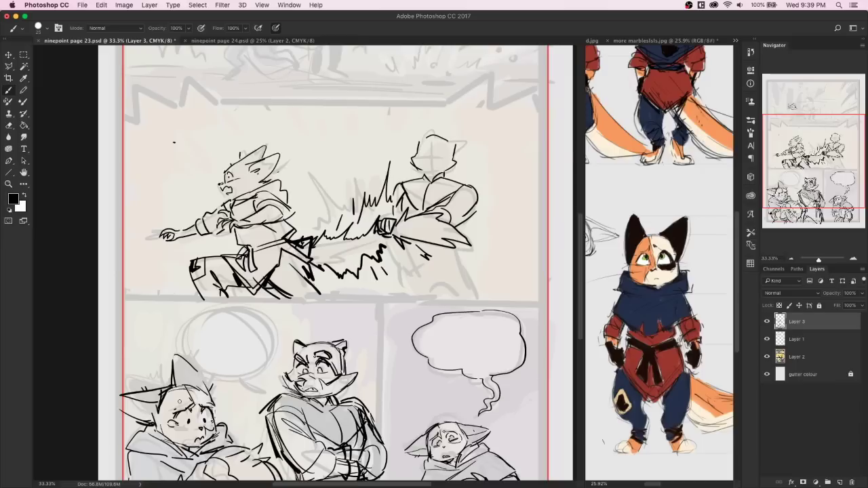
key("e")
left_click_drag(265, 280, 286, 293)
mouse_move(295, 268)
left_mouse_down()
mouse_move(313, 285)
mouse_move(304, 265)
left_mouse_up()
key("b")
key("e")
left_click_drag(226, 263, 260, 279)
mouse_move(222, 260)
left_mouse_down()
mouse_move(241, 266)
mouse_move(192, 273)
mouse_move(205, 260)
left_mouse_up()
mouse_move(212, 268)
left_mouse_down()
mouse_move(220, 278)
mouse_move(199, 292)
mouse_move(203, 299)
left_mouse_up()
left_click_drag(219, 288, 257, 292)
mouse_move(257, 292)
left_mouse_down()
mouse_move(266, 274)
mouse_move(260, 288)
mouse_move(291, 295)
left_mouse_up()
Redraw the lunging cat's bent front leg, tunic flaps and outstretched back leg below the belt.
key("b")
mouse_move(219, 263)
left_mouse_down()
mouse_move(250, 257)
mouse_move(253, 290)
mouse_move(229, 291)
mouse_move(252, 299)
left_mouse_up()
left_click_drag(270, 268, 297, 299)
mouse_move(244, 259)
left_mouse_down()
mouse_move(264, 287)
mouse_move(252, 257)
left_mouse_up()
left_click_drag(248, 257, 229, 271)
mouse_move(252, 271)
left_mouse_down()
mouse_move(265, 286)
mouse_move(285, 252)
left_mouse_up()
mouse_move(249, 282)
left_mouse_down()
mouse_move(303, 299)
mouse_move(285, 293)
left_mouse_up()
left_click_drag(305, 266, 318, 284)
left_click_drag(320, 292, 331, 303)
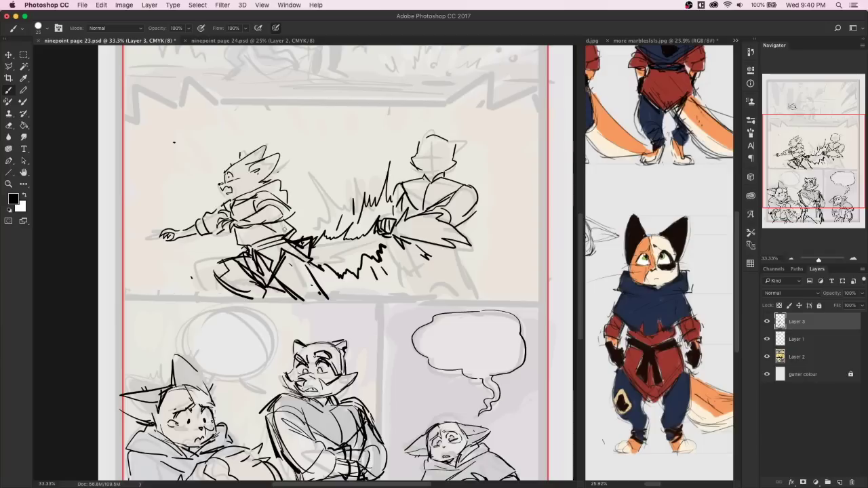
Reinforce the lunging cat's knee and back leg, and add strokes for the feet and waist.
left_click_drag(310, 264, 330, 295)
mouse_move(214, 264)
left_mouse_down()
mouse_move(214, 276)
mouse_move(244, 253)
left_mouse_up()
left_click_drag(331, 298, 344, 305)
mouse_move(264, 292)
left_mouse_down()
mouse_move(267, 303)
mouse_move(249, 305)
left_mouse_up()
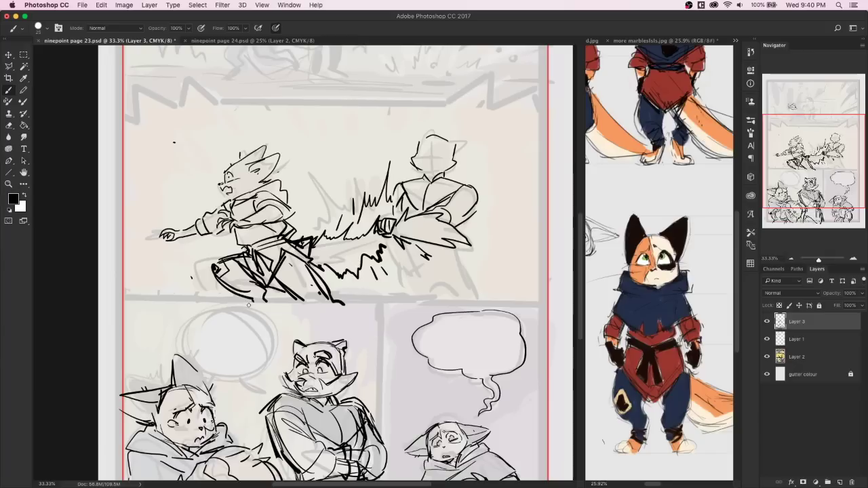
left_click_drag(245, 240, 260, 239)
Sketch the standing figure's lower body with both legs and tunic hem, and strengthen the arm beside the gripped tail.
left_click_drag(395, 186, 391, 207)
left_click_drag(449, 224, 462, 287)
mouse_move(411, 296)
left_mouse_down()
mouse_move(408, 246)
mouse_move(464, 272)
mouse_move(473, 296)
mouse_move(408, 302)
left_mouse_up()
left_click_drag(459, 258, 449, 301)
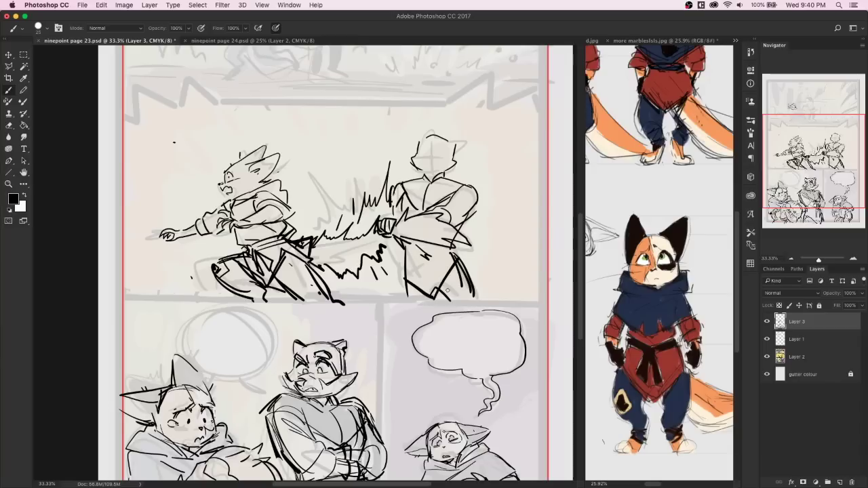
left_click_drag(404, 273, 403, 304)
left_click_drag(467, 266, 481, 306)
left_click_drag(393, 199, 409, 243)
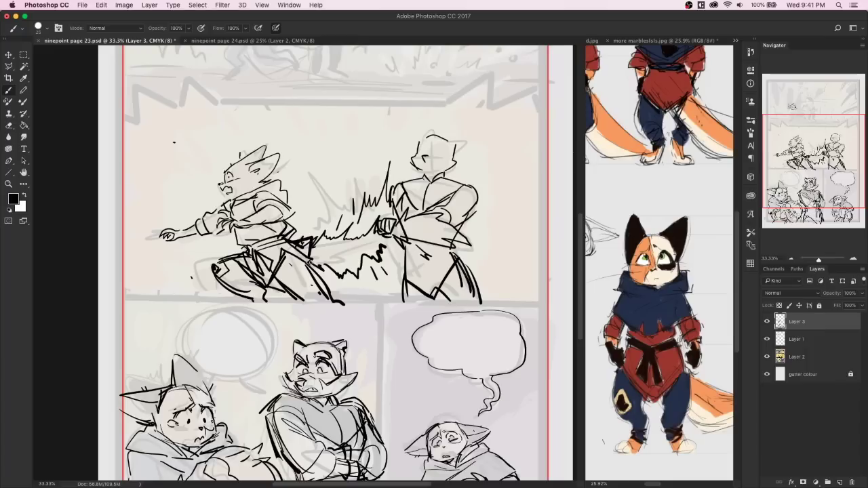
Add a new layer and draw straight black border lines along all four sides of the page's red guide frame.
left_click(792, 258)
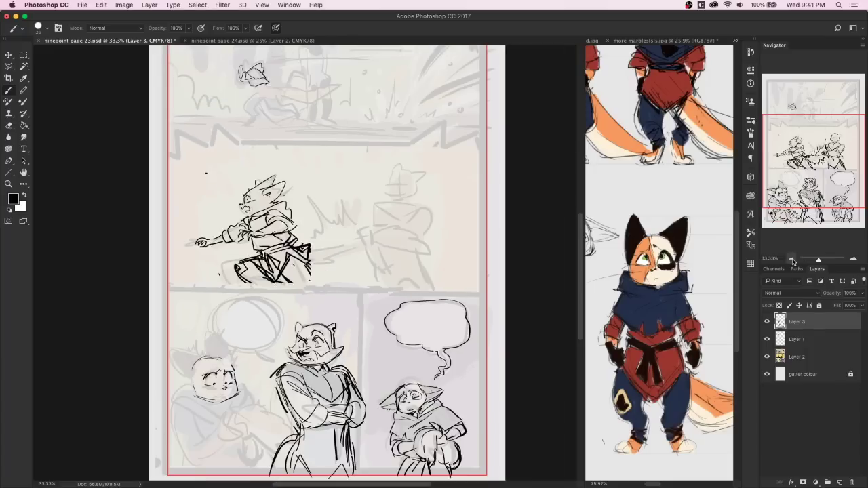
left_click_drag(810, 163, 811, 167)
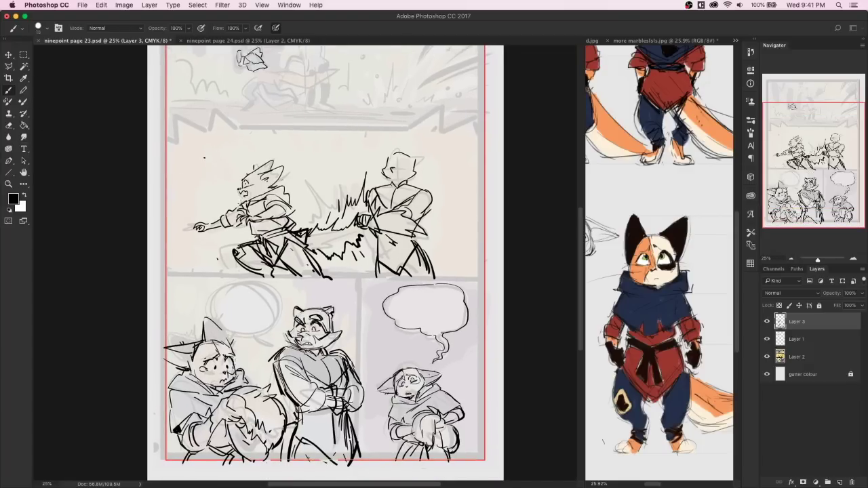
left_click(792, 259)
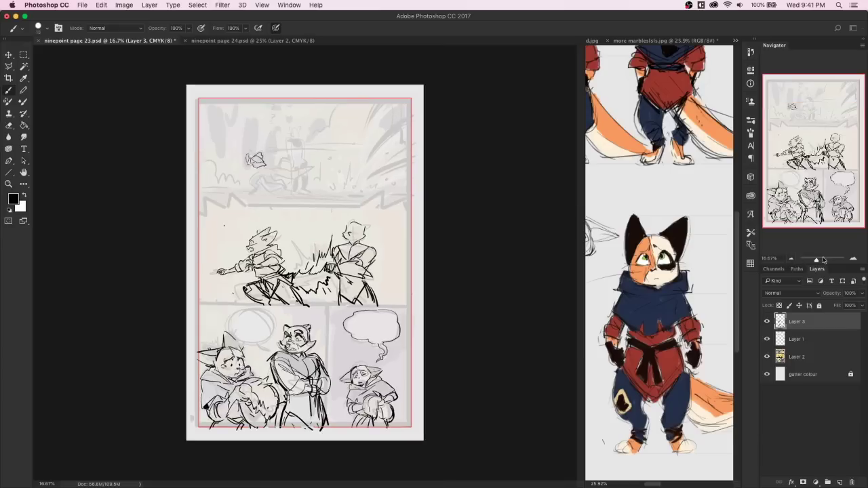
left_click(839, 482)
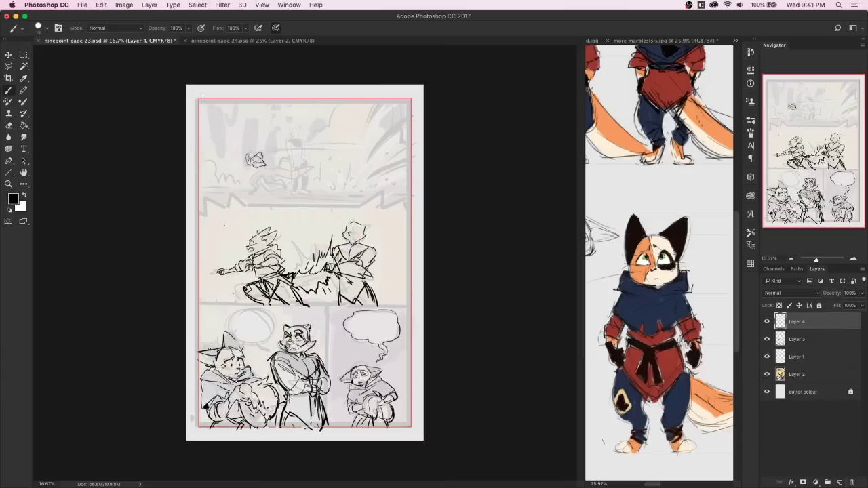
left_click_drag(198, 99, 413, 98)
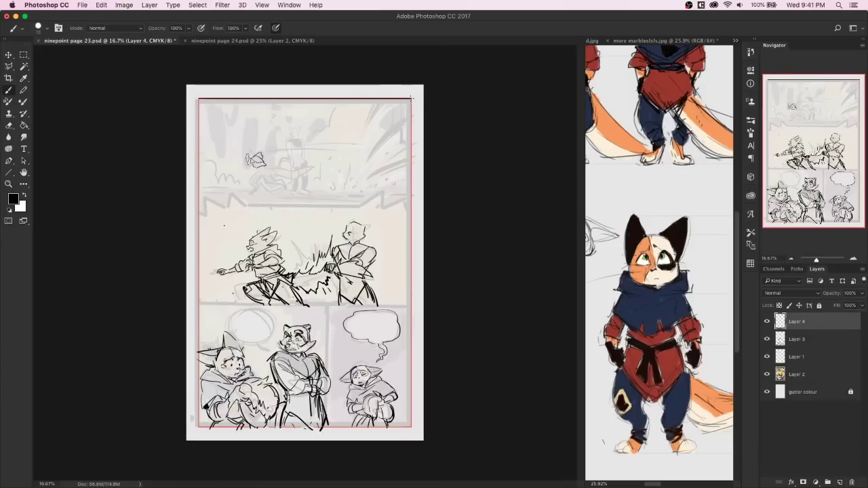
mouse_move(411, 98)
left_mouse_down()
mouse_move(412, 427)
mouse_move(199, 428)
left_mouse_up()
mouse_move(197, 97)
left_mouse_down()
mouse_move(187, 369)
mouse_move(198, 426)
left_mouse_up()
key("super+z")
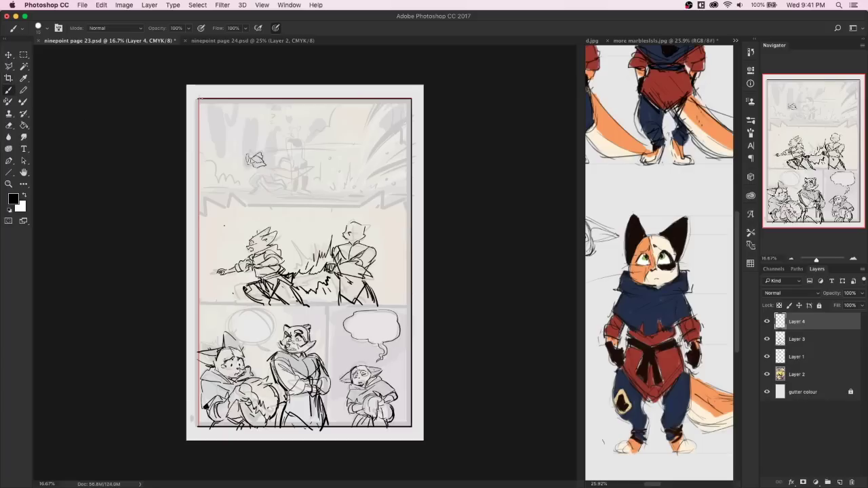
left_click_drag(198, 99, 198, 422)
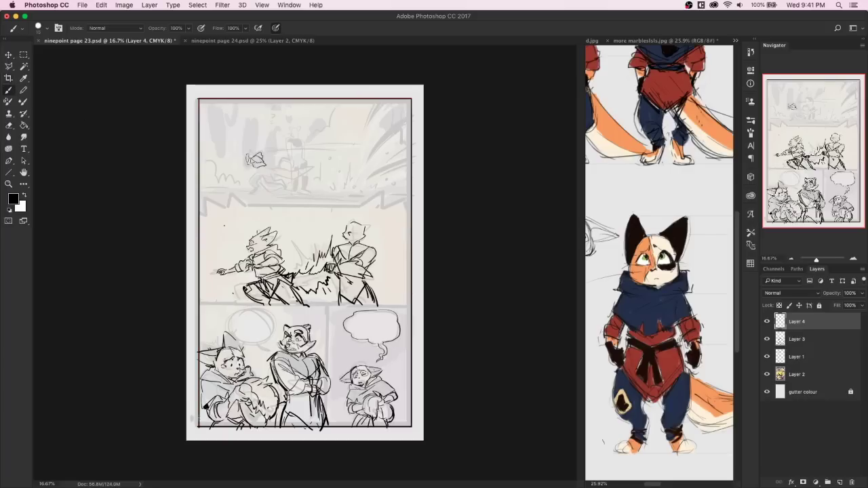
Draw double straight gutter lines between the middle and bottom panels and between the two bottom panels.
left_click_drag(199, 304, 393, 307)
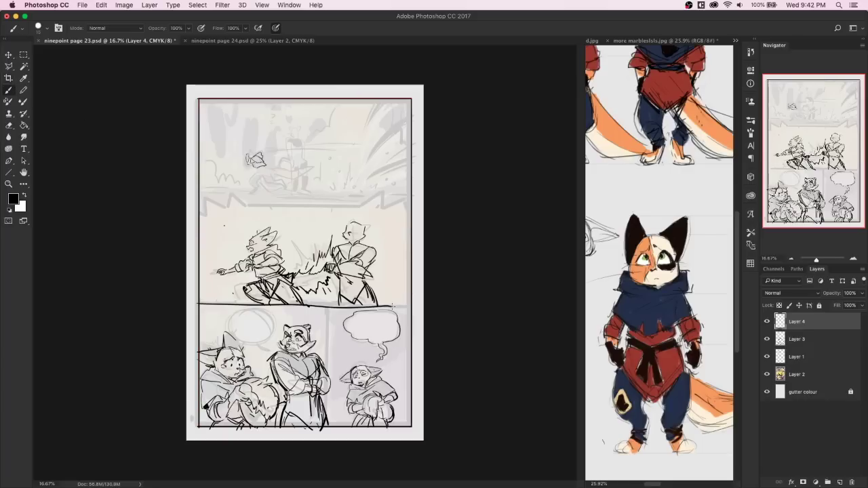
key("super+z")
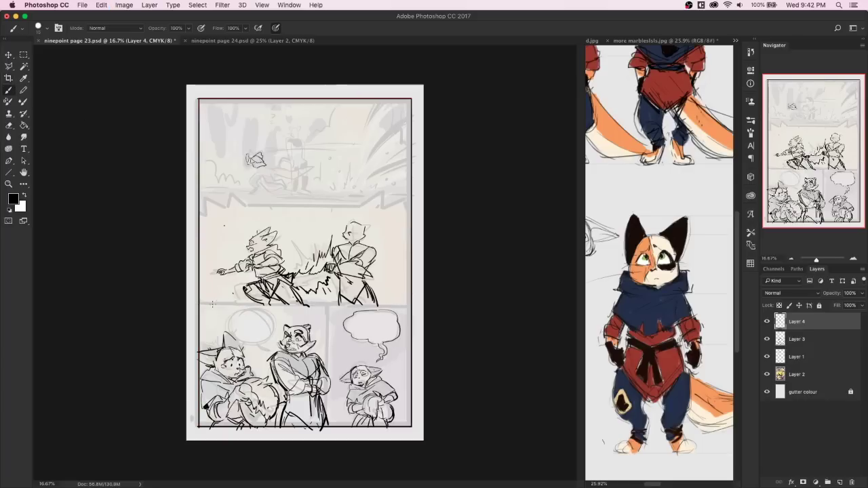
left_click_drag(200, 301, 409, 301)
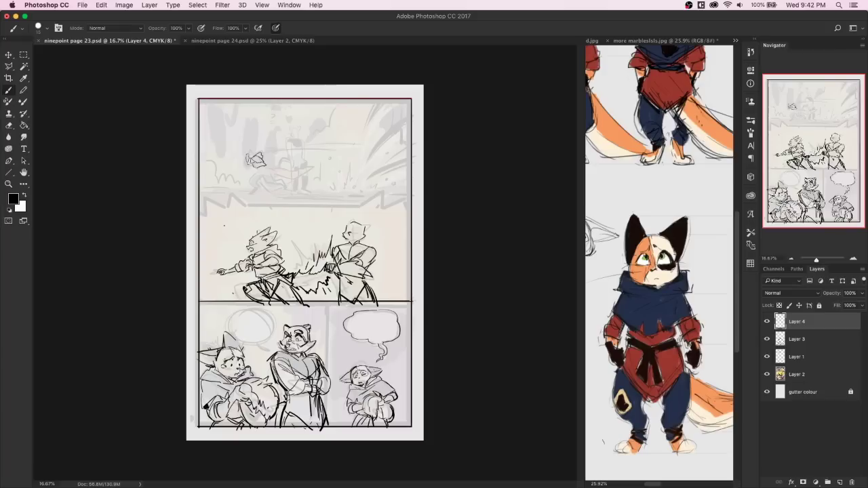
left_click_drag(412, 307, 197, 307)
left_click_drag(325, 308, 326, 426)
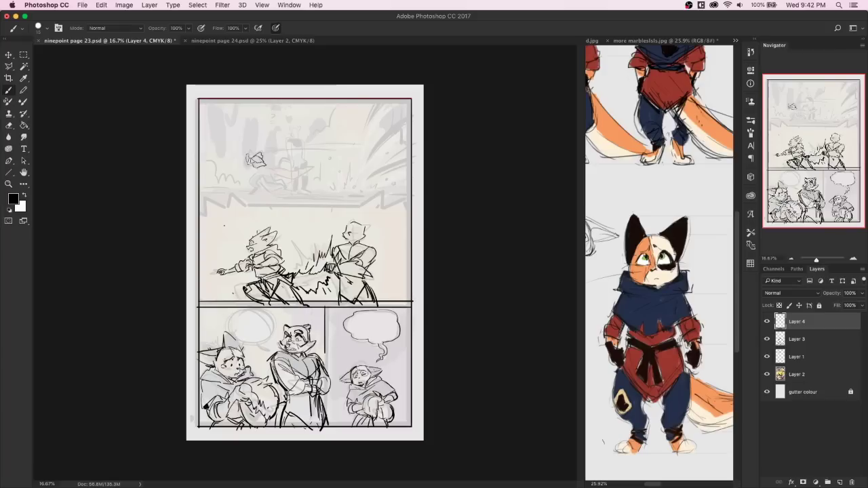
left_click_drag(330, 307, 331, 430)
key("super+z")
left_click_drag(330, 307, 331, 428)
Draw a double gutter line between the top and middle panels and add jagged spikes near both of its ends.
left_click_drag(199, 205, 407, 205)
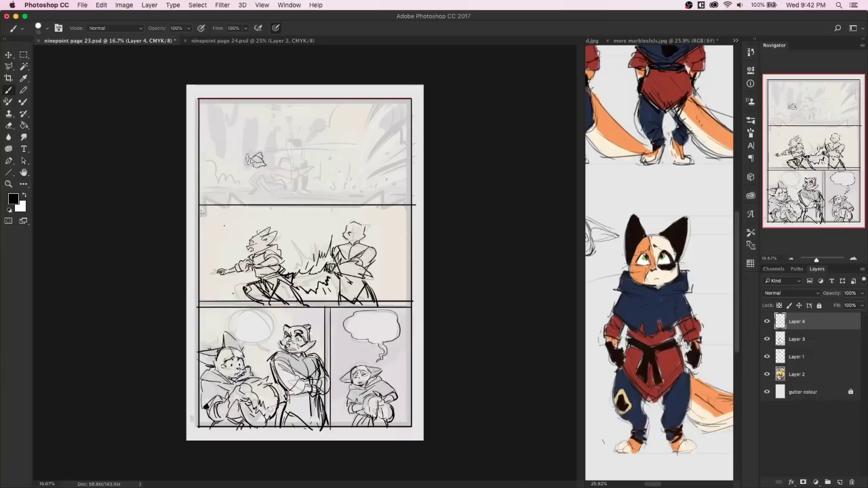
left_click_drag(199, 210, 417, 211)
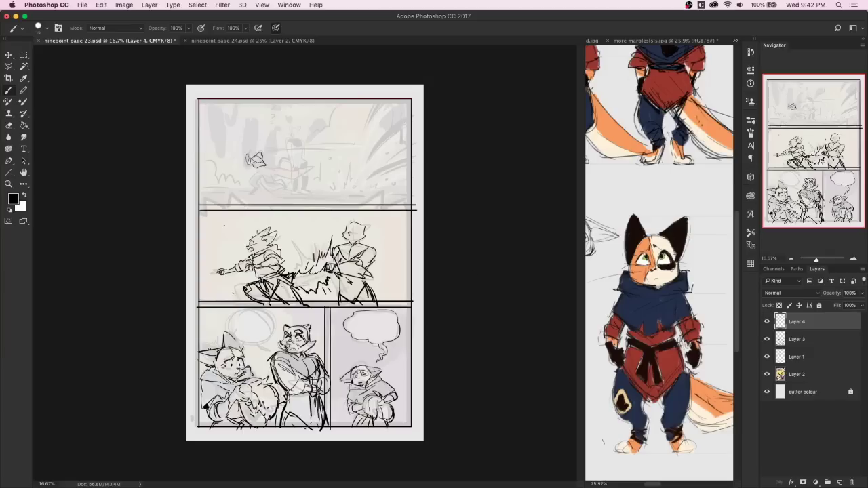
mouse_move(205, 198)
left_mouse_down()
mouse_move(209, 212)
mouse_move(215, 199)
mouse_move(249, 209)
left_mouse_up()
right_click(249, 207)
left_click(244, 205)
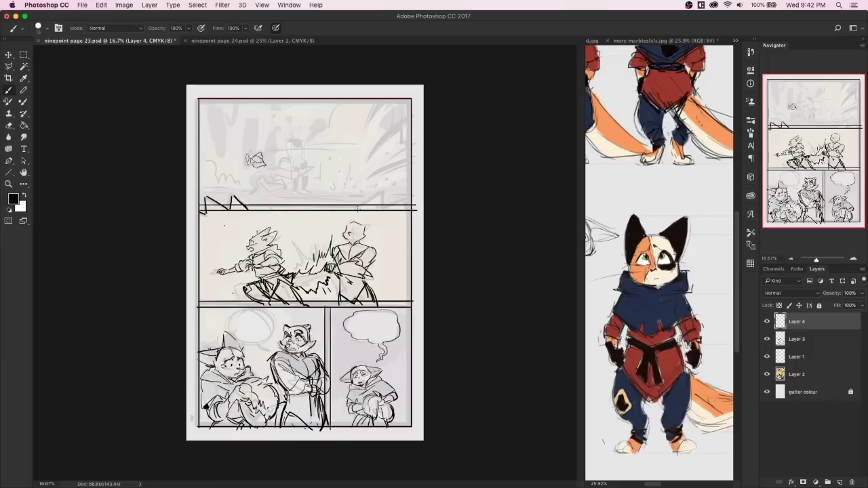
mouse_move(359, 209)
left_mouse_down()
mouse_move(385, 193)
mouse_move(390, 212)
mouse_move(405, 198)
mouse_move(409, 211)
left_mouse_up()
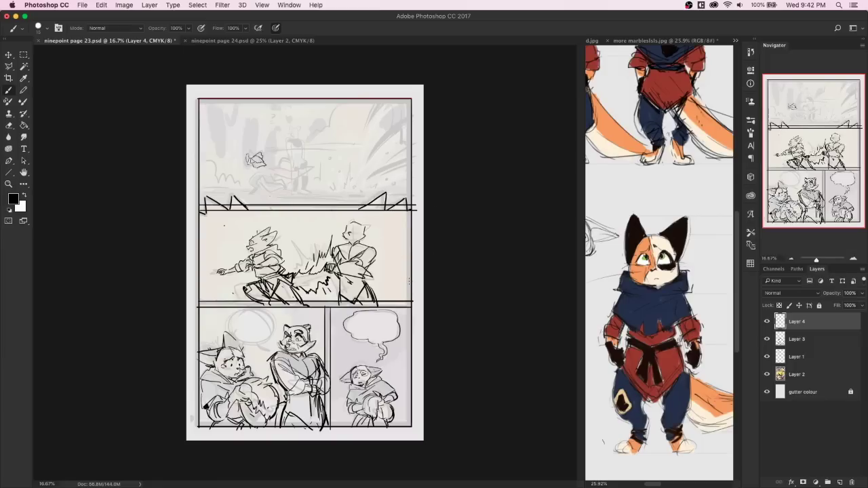
Extend the jagged spikes past the middle panel's side borders and erase the gutter lines crossing the spikes.
left_click_drag(201, 209, 196, 224)
left_click_drag(411, 207, 418, 227)
left_click_drag(417, 228, 411, 237)
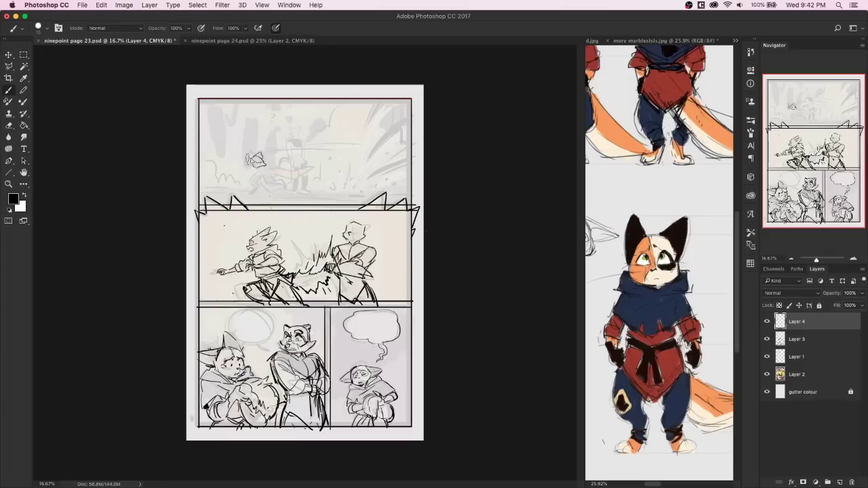
left_click_drag(193, 222, 199, 230)
key("e")
mouse_move(233, 208)
left_mouse_down()
mouse_move(243, 208)
mouse_move(217, 209)
mouse_move(200, 225)
left_mouse_up()
mouse_move(389, 190)
left_mouse_down()
mouse_move(372, 214)
mouse_move(370, 206)
mouse_move(416, 213)
left_mouse_up()
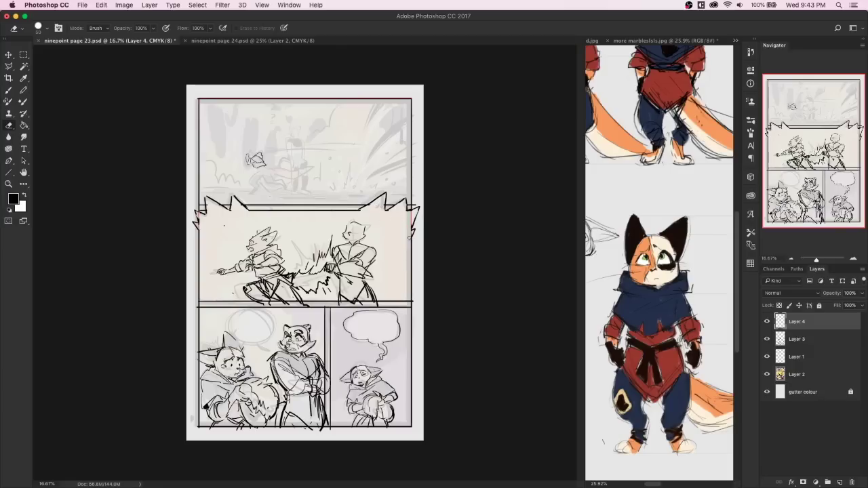
Switch back to the Brush on Layer 3 and enlarge the page view to 25%.
left_click(9, 90)
left_click(802, 339)
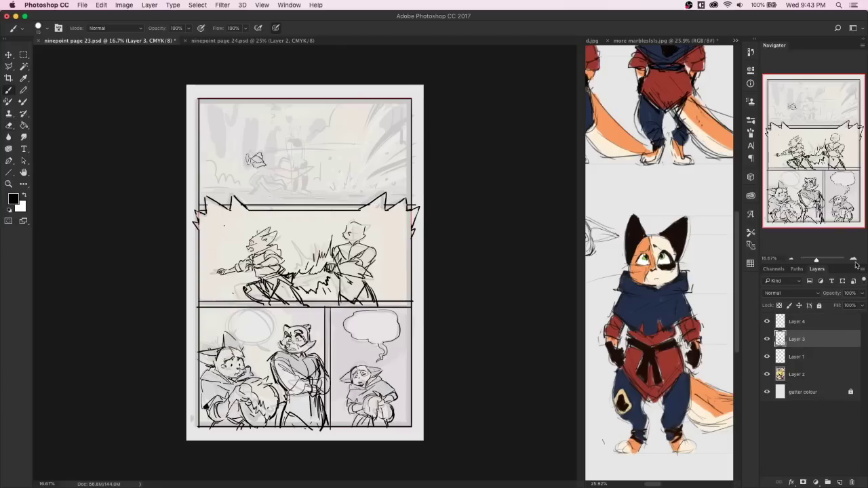
left_click(854, 259)
left_click_drag(814, 169, 812, 181)
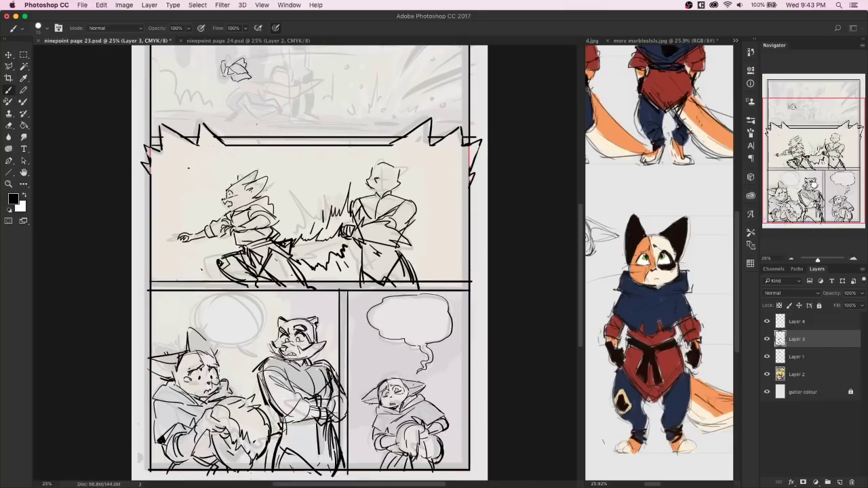
Examine the ember turn around.jpg reference and the front-facing cat in the marbles reference sheet at 33.33%.
left_click(593, 41)
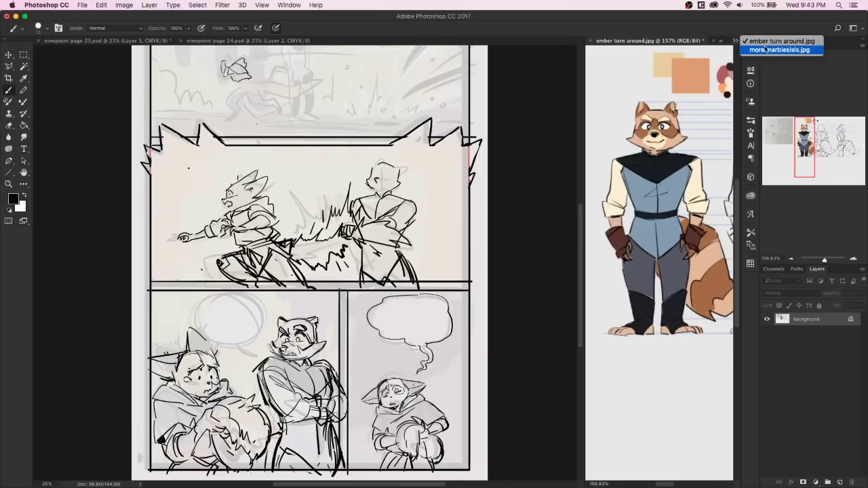
key("ctrl+Tab")
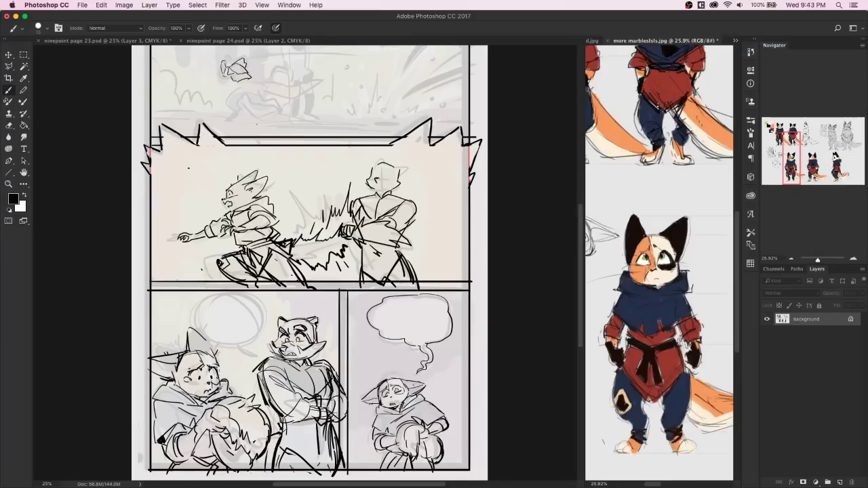
left_click(854, 260)
left_click(854, 260)
left_click(853, 260)
left_click(791, 259)
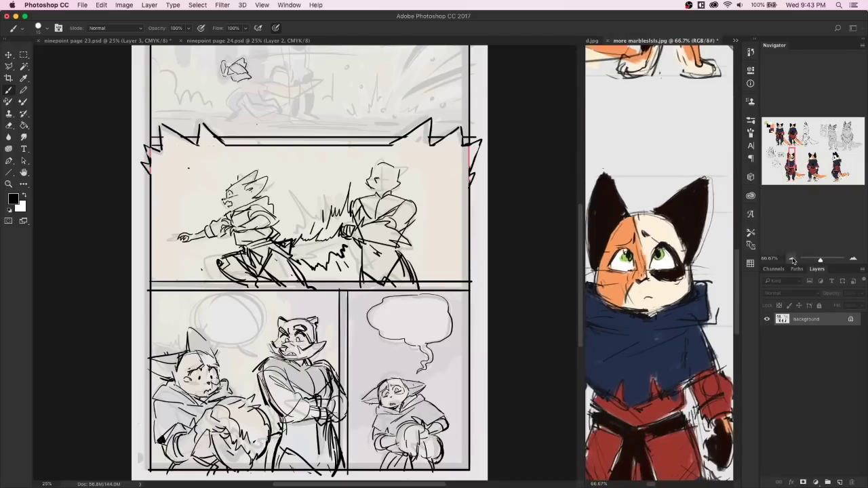
left_click(791, 259)
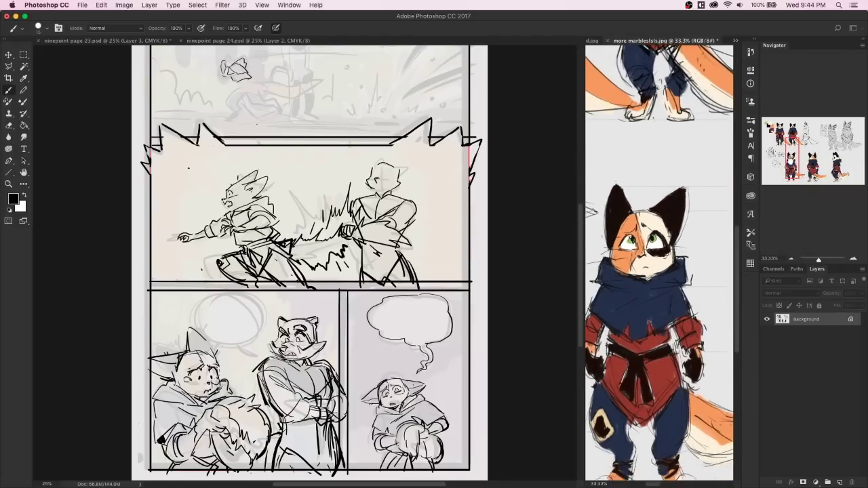
left_click_drag(792, 164, 801, 195)
On page 23, redraw the hooded cat's collar and shoulder in the bottom-left panel and erase the dark scribble at its elbow.
left_click(532, 227)
left_click(19, 57)
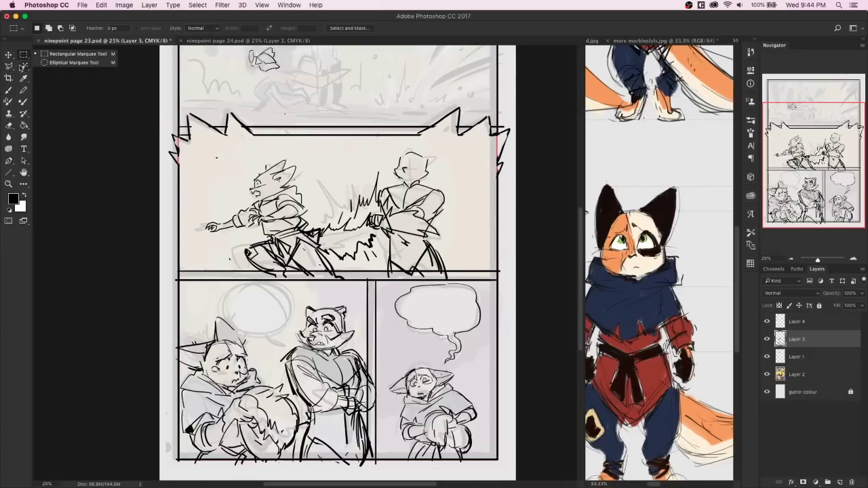
left_click(15, 63)
key("b")
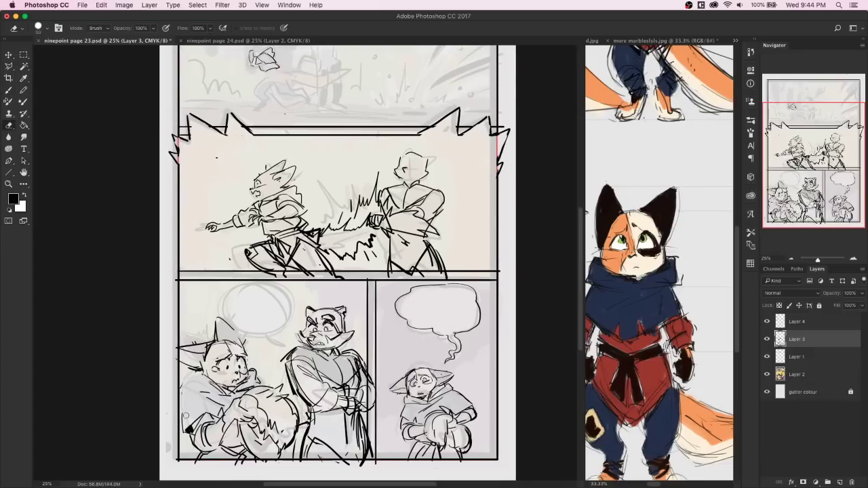
left_click_drag(210, 393, 186, 426)
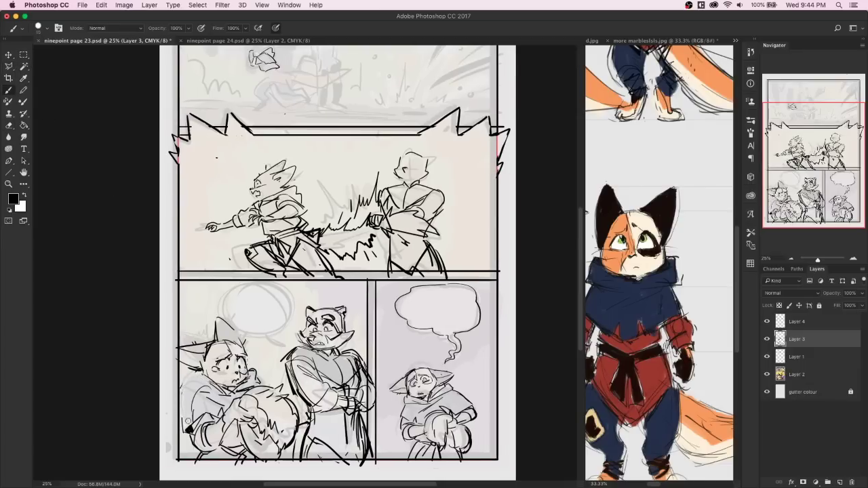
mouse_move(197, 370)
left_mouse_down()
mouse_move(188, 384)
mouse_move(223, 391)
left_mouse_up()
key("e")
left_click_drag(188, 420, 193, 431)
key("b")
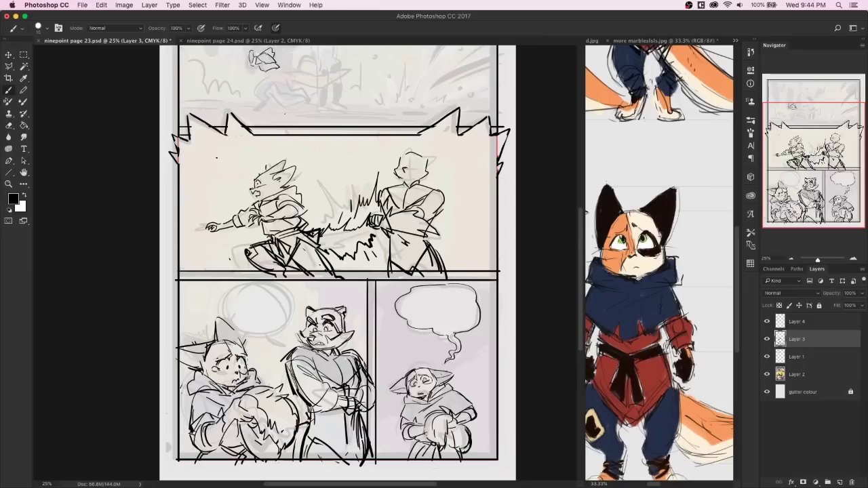
Rework the hooded cat's forearm and sleeve in the bottom-left panel, erasing stray strokes and redrawing a bolder outline.
key("e")
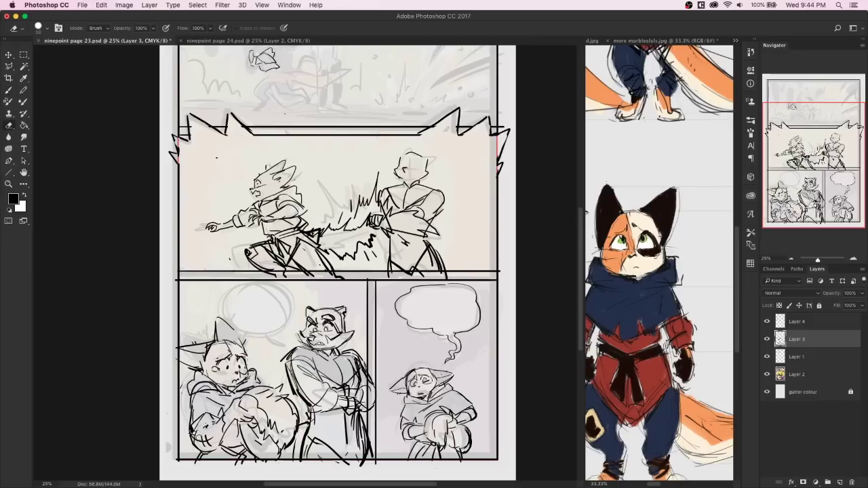
key("b")
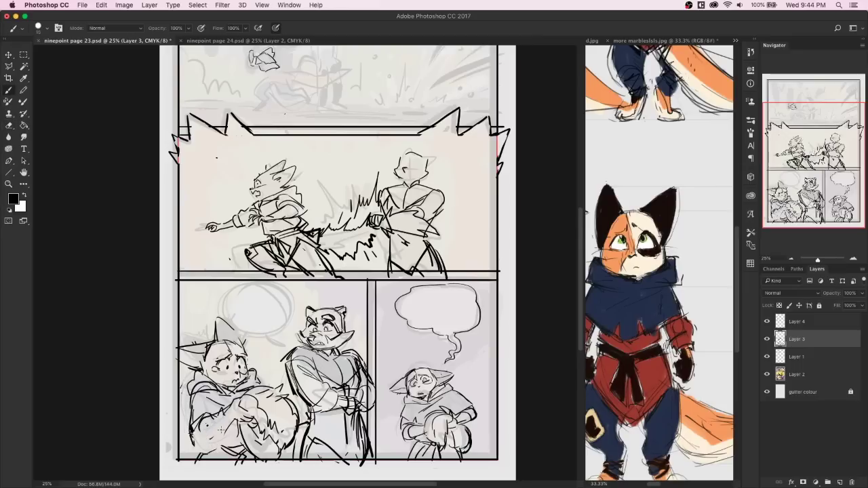
key("e")
key("b")
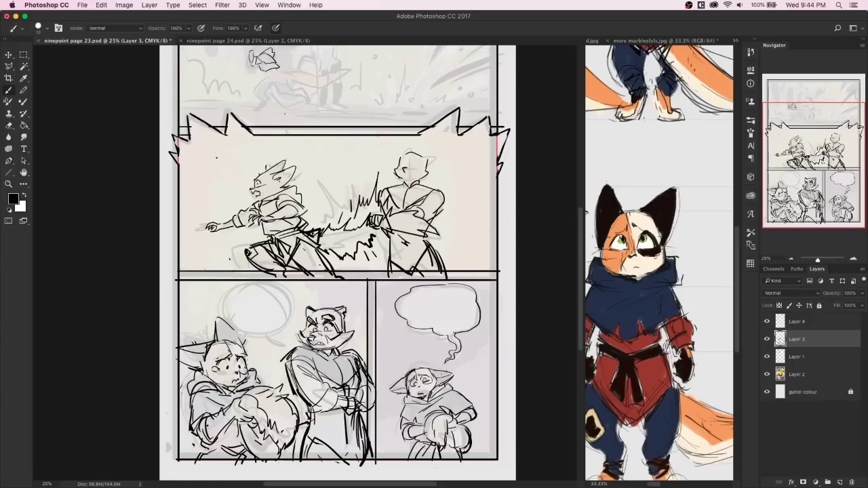
Sketch the hooded cat's lower body and the underside of its tail down to the bottom-left panel's lower border, erasing excess lines.
mouse_move(214, 447)
left_mouse_down()
mouse_move(206, 466)
mouse_move(202, 456)
left_mouse_up()
key("e")
mouse_move(201, 418)
left_mouse_down()
mouse_move(191, 452)
mouse_move(249, 446)
left_mouse_up()
key("b")
key("e")
key("b")
mouse_move(245, 437)
left_mouse_down()
mouse_move(249, 443)
mouse_move(216, 443)
mouse_move(190, 426)
mouse_move(208, 444)
mouse_move(233, 445)
mouse_move(232, 463)
mouse_move(219, 442)
mouse_move(243, 448)
mouse_move(197, 444)
mouse_move(195, 461)
left_mouse_up()
key("e")
key("b")
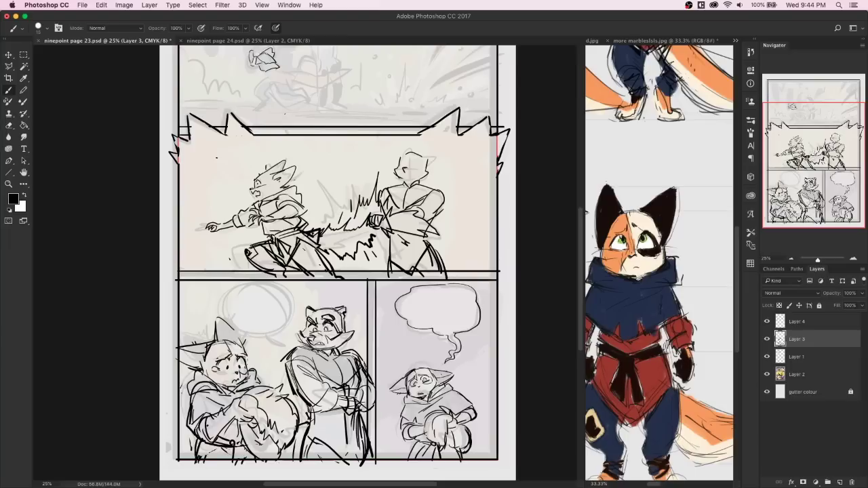
left_click_drag(263, 458, 278, 445)
Select the line art of the crouching figure in the middle panel with a freehand lasso.
left_click(854, 259)
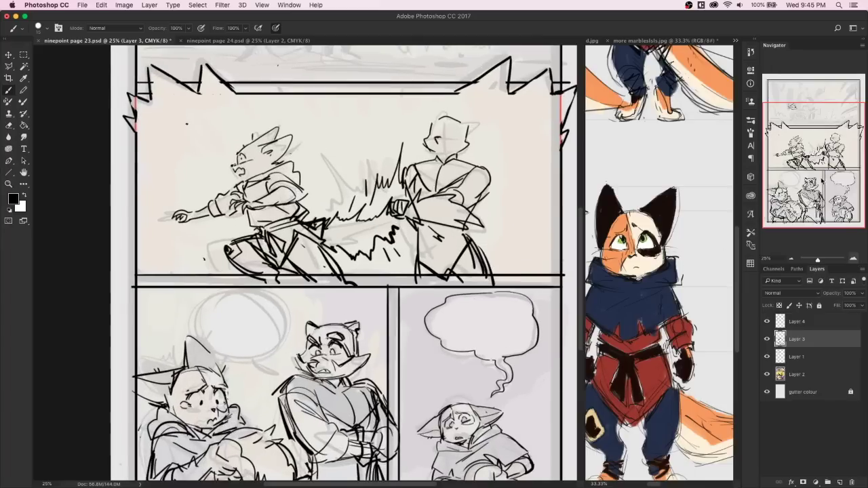
left_click_drag(435, 265, 434, 289)
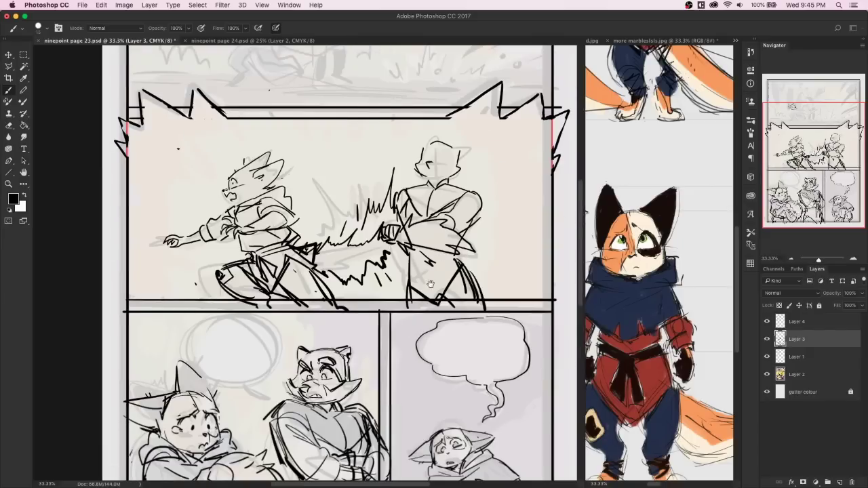
key("l")
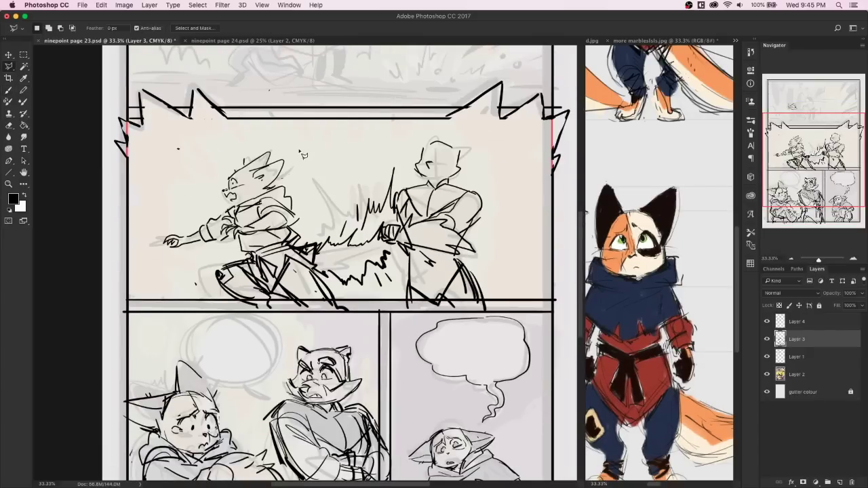
key("shift+l")
mouse_move(309, 147)
left_mouse_down()
mouse_move(146, 217)
mouse_move(152, 274)
mouse_move(216, 302)
mouse_move(316, 321)
mouse_move(330, 290)
mouse_move(319, 169)
left_mouse_up()
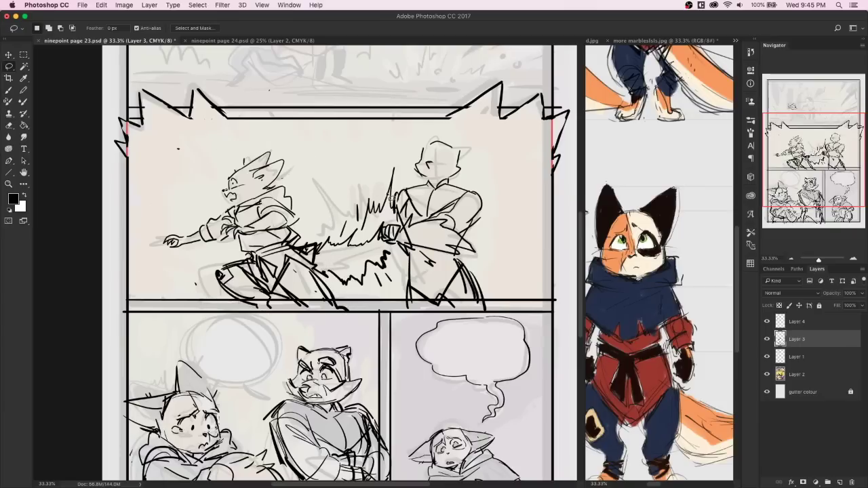
key("super+t")
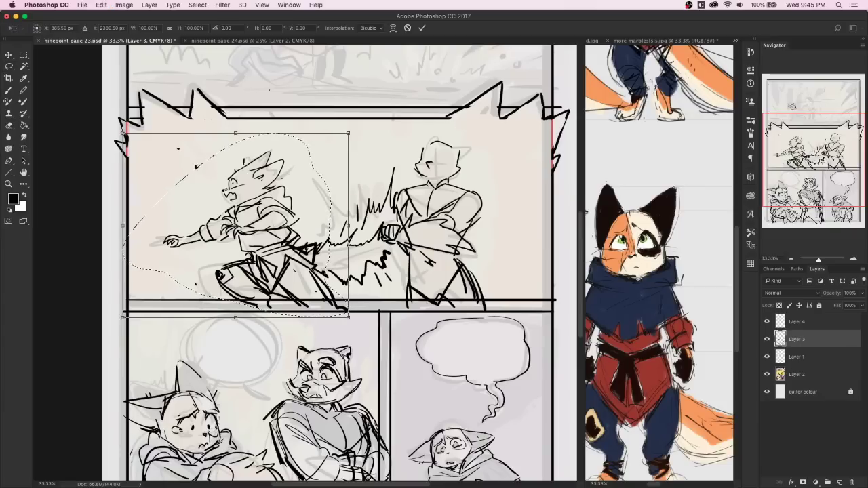
mouse_move(122, 133)
left_mouse_down()
mouse_move(133, 143)
mouse_move(113, 129)
left_mouse_up()
left_click_drag(119, 223, 118, 223)
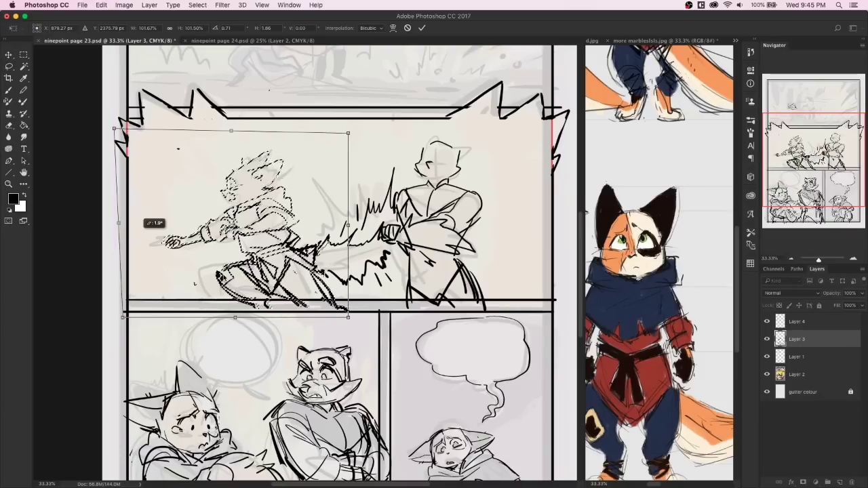
key("Return")
key("super+z")
Scale the selected crouching figure to about 91% width and 88% height, shift it slightly toward the standing figure, and deselect it.
key("super+t")
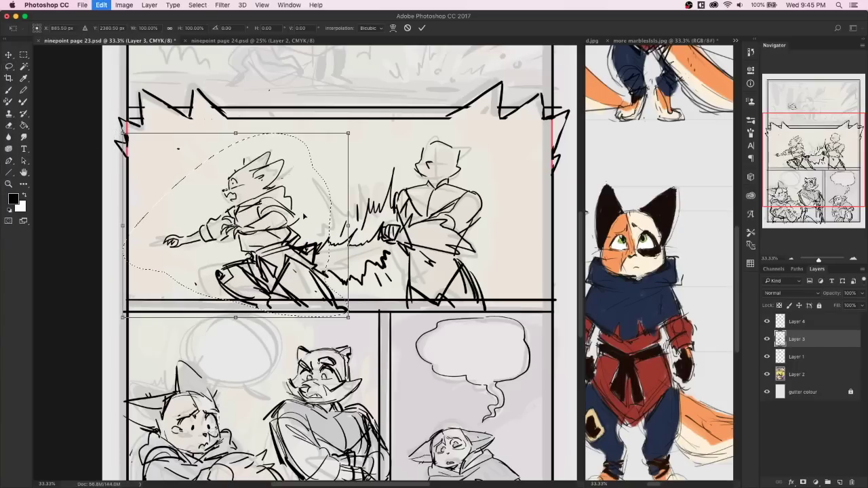
left_click_drag(123, 134, 154, 168)
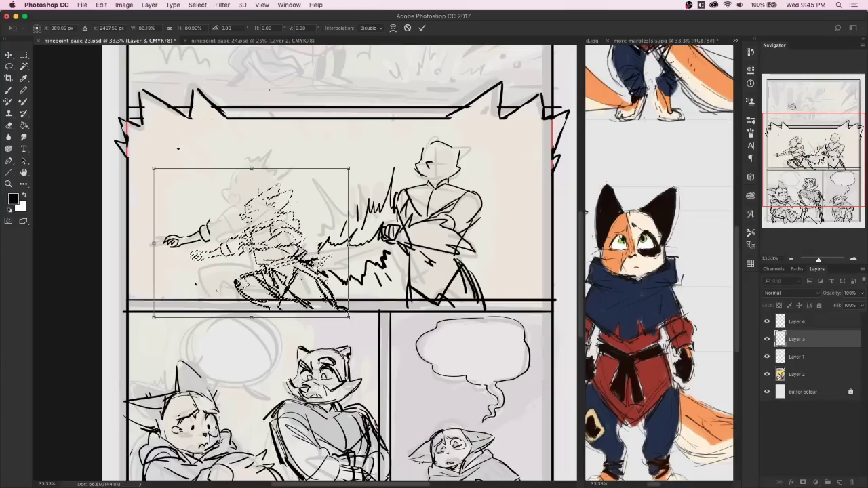
left_click_drag(150, 169, 146, 158)
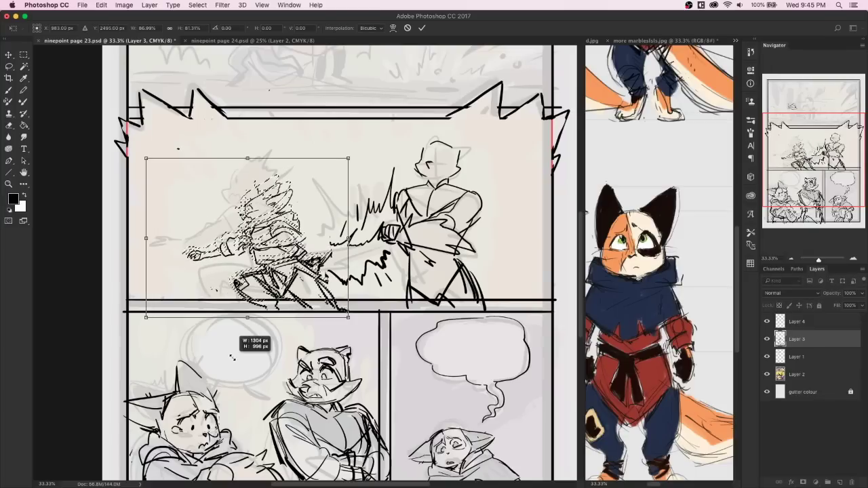
left_click_drag(320, 275, 325, 270)
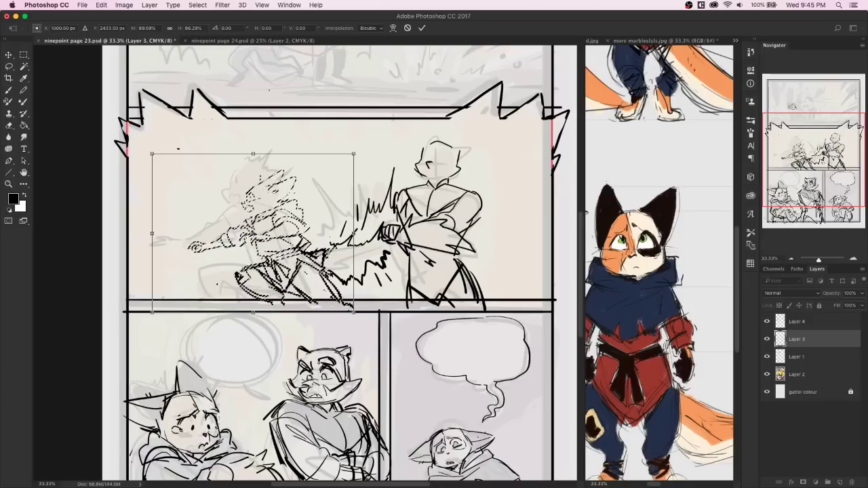
left_click_drag(152, 154, 148, 150)
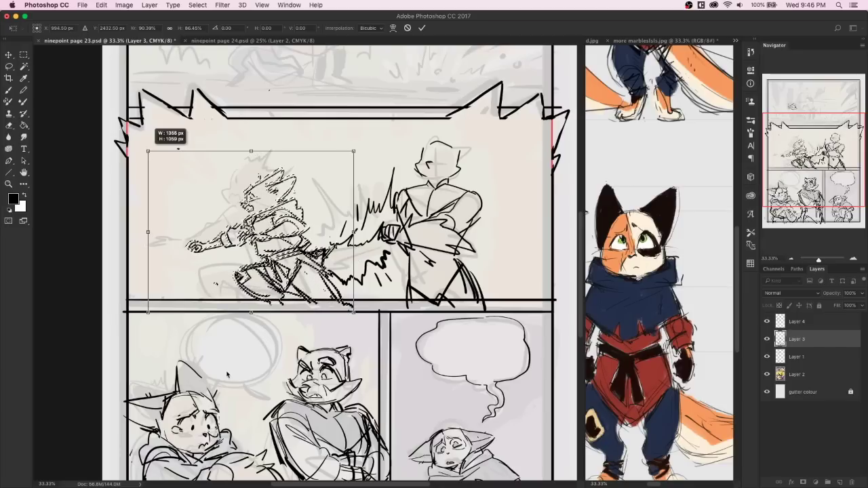
left_click_drag(299, 296, 300, 294)
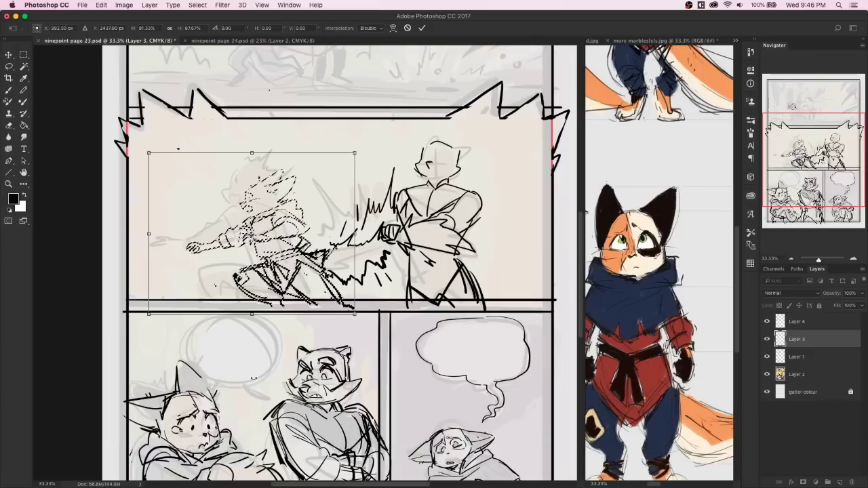
key("Return")
key("l")
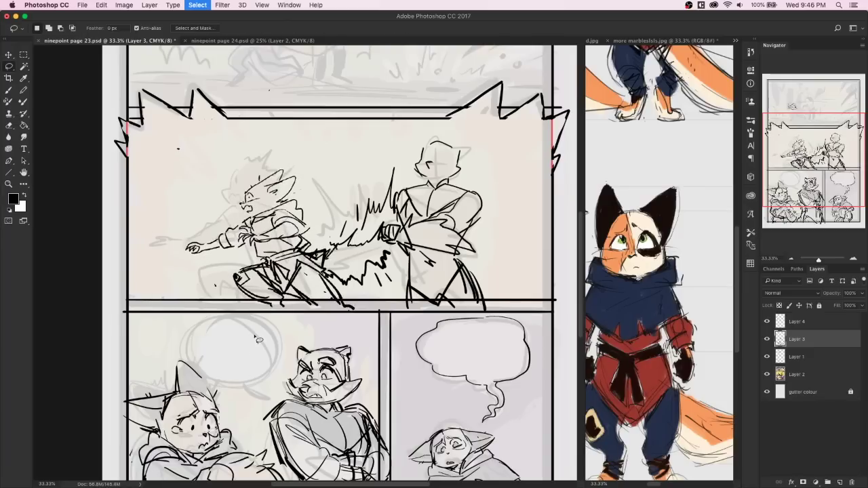
key("b")
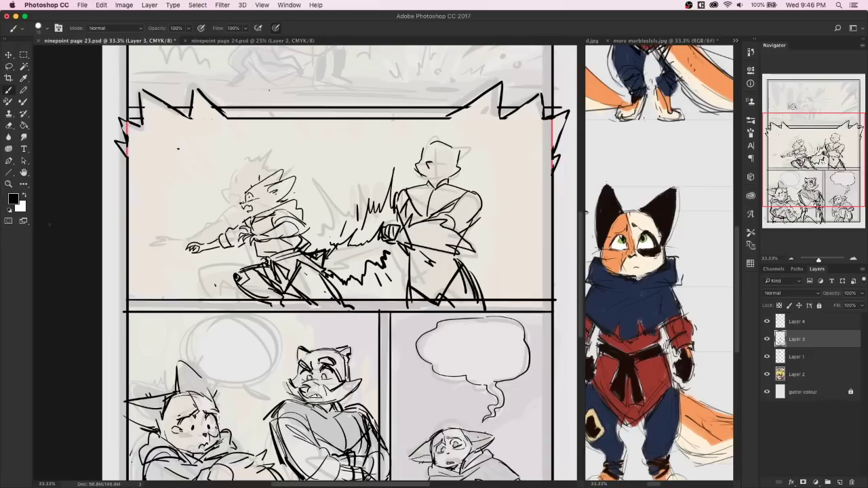
Redraw the ears and head outline of the middle panel's standing figure, using ember turn around.jpg as reference.
mouse_move(449, 144)
left_mouse_down()
mouse_move(459, 143)
mouse_move(461, 156)
mouse_move(425, 145)
left_mouse_up()
left_click_drag(436, 134, 439, 141)
key("e")
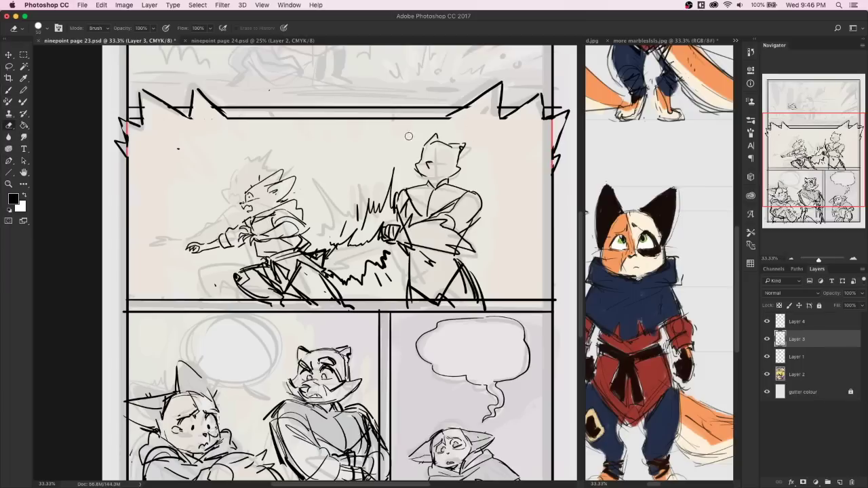
key("b")
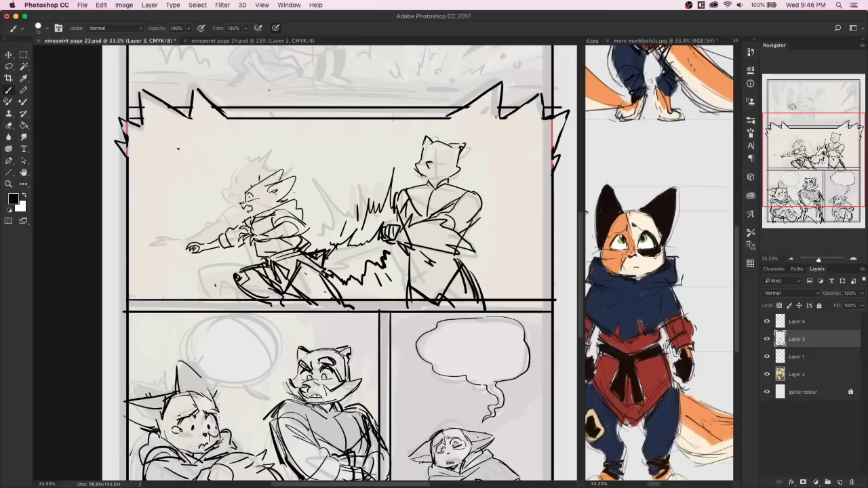
left_click(592, 41)
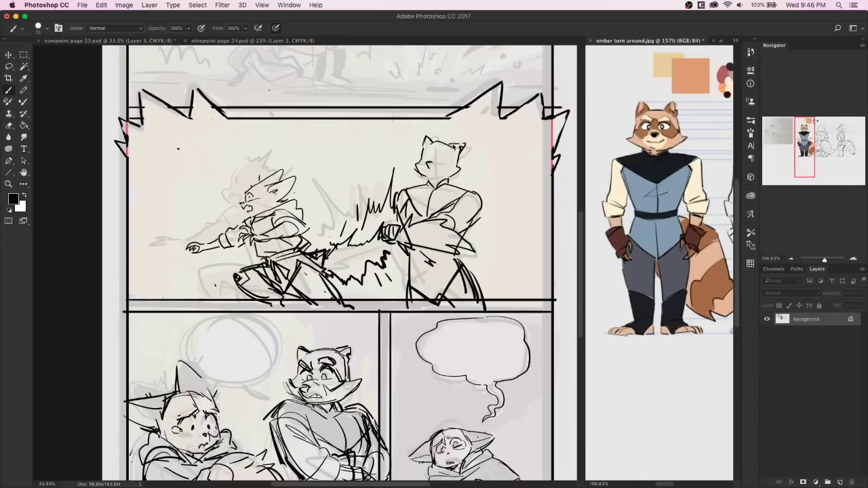
left_click(452, 145)
mouse_move(463, 140)
left_mouse_down()
mouse_move(415, 163)
mouse_move(451, 175)
mouse_move(436, 166)
mouse_move(424, 175)
left_mouse_up()
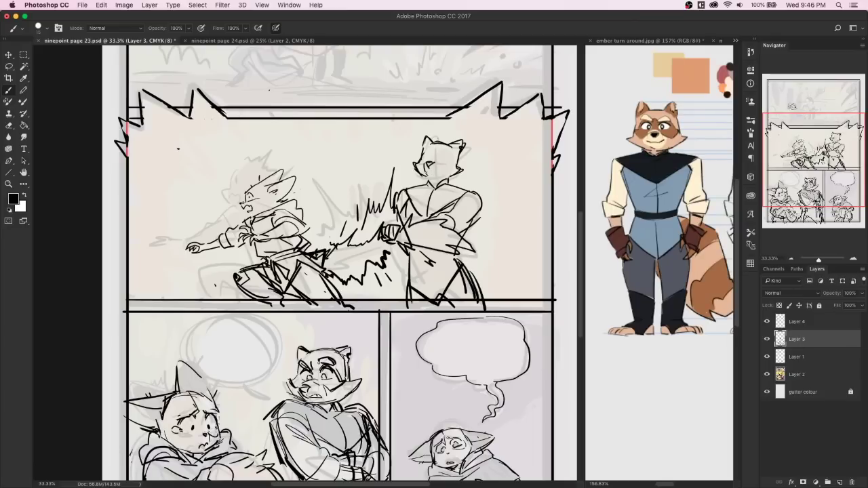
key("super+z")
Save page 23 and erase the standing figure's head line art in the middle panel.
key("super+s")
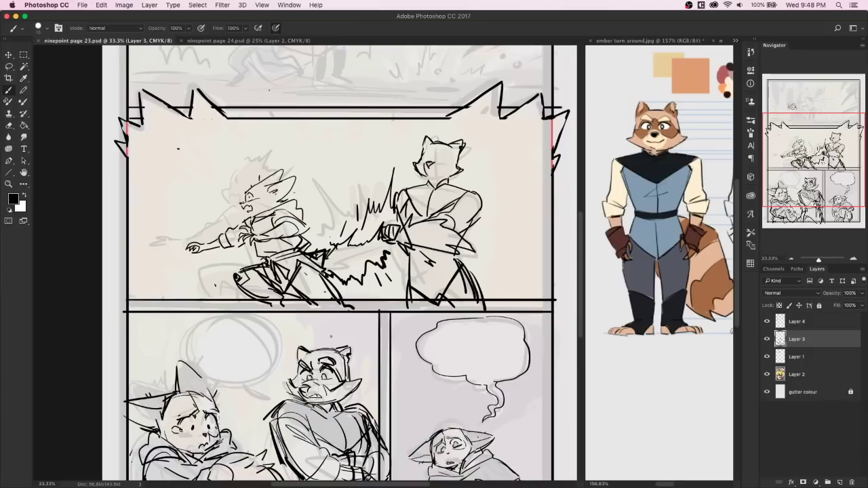
key("e")
mouse_move(422, 169)
left_mouse_down()
mouse_move(417, 146)
mouse_move(450, 140)
mouse_move(418, 168)
mouse_move(461, 160)
mouse_move(463, 146)
left_mouse_up()
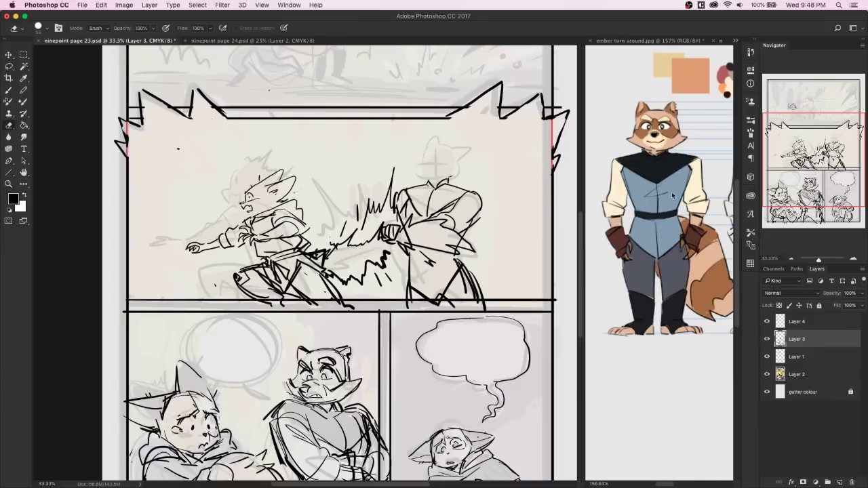
Add brush strokes to the small leaf-like sketch in the top panel and save page 23.
scroll(339, 272, "up", 5)
key("b")
left_click_drag(230, 151, 242, 143)
key("ctrl+s")
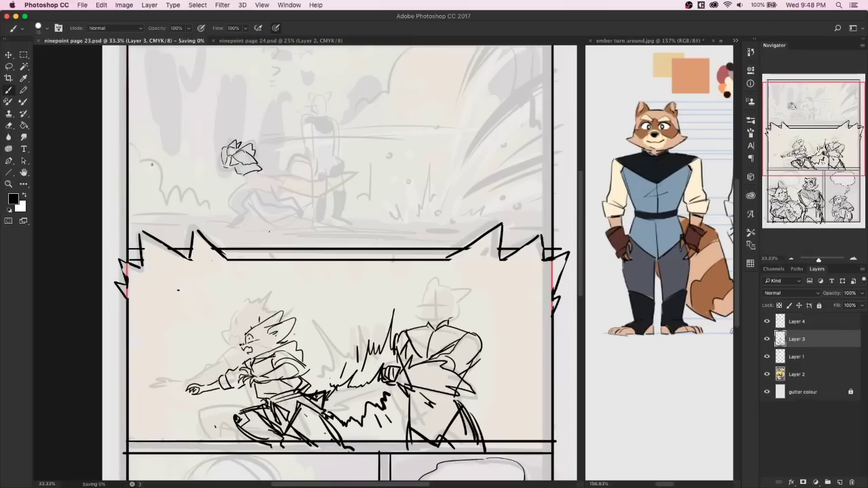
Switch to ninepoint page 24.psd and scale the small colour thumbnail on Layer 2 to about 446% by 466% to fill the page.
left_click(237, 41)
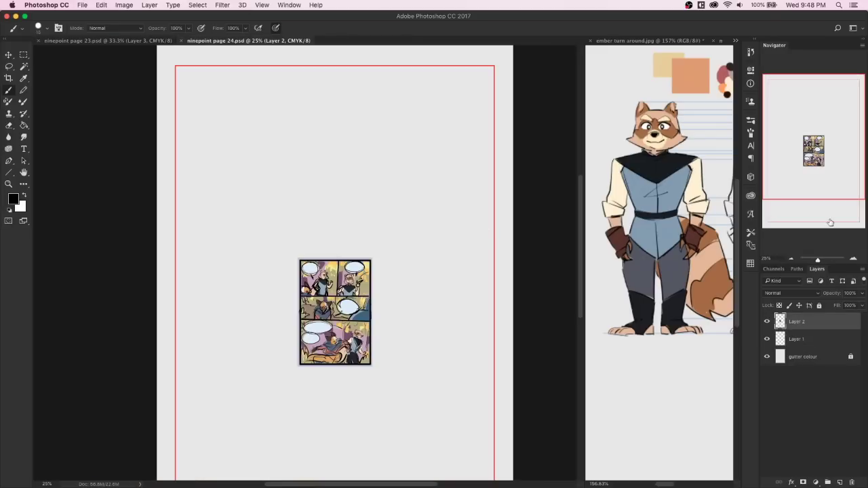
key("ctrl+t")
left_click_drag(373, 257, 498, 57)
left_click_drag(179, 237, 190, 197)
scroll(180, 170, "down", 5)
left_click_drag(343, 269, 342, 467)
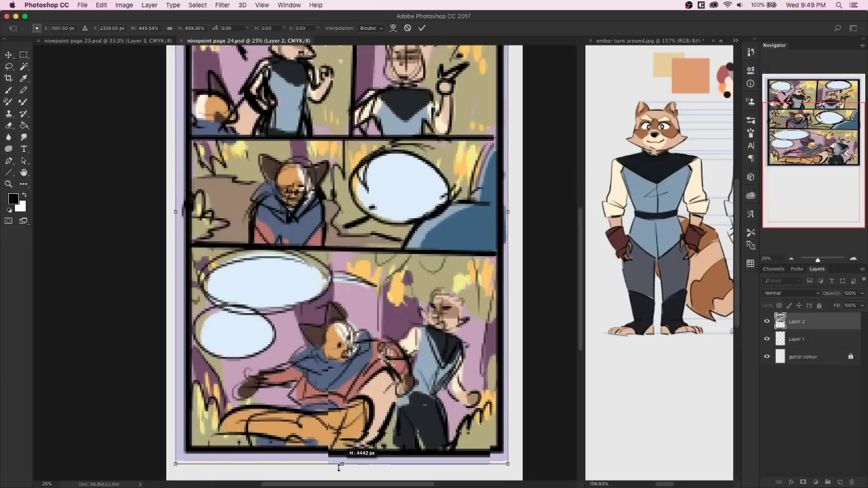
key("Return")
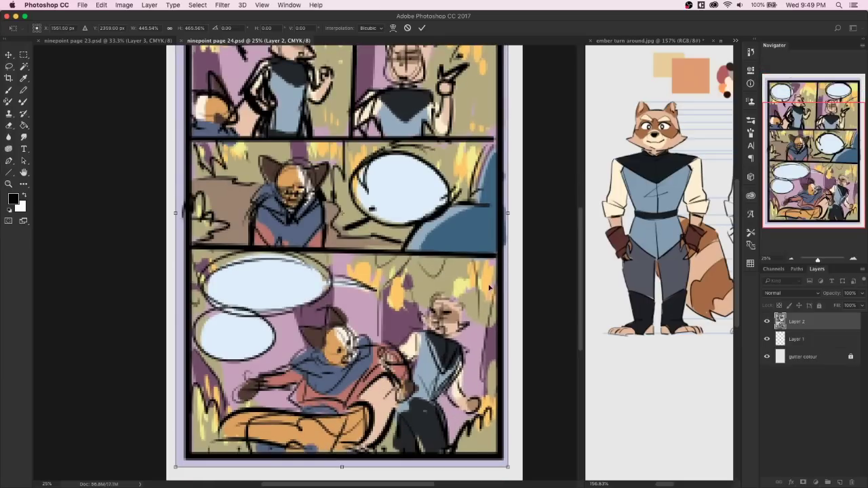
Lower Layer 2's opacity to fade the page 24 layout and add a new layer above it.
key("b")
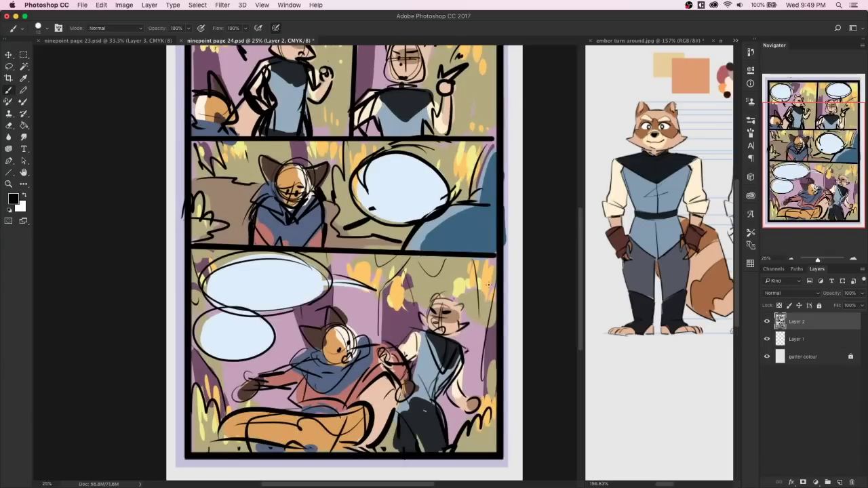
left_click(862, 293)
left_click_drag(831, 305, 821, 304)
left_click(793, 260)
left_click(792, 259)
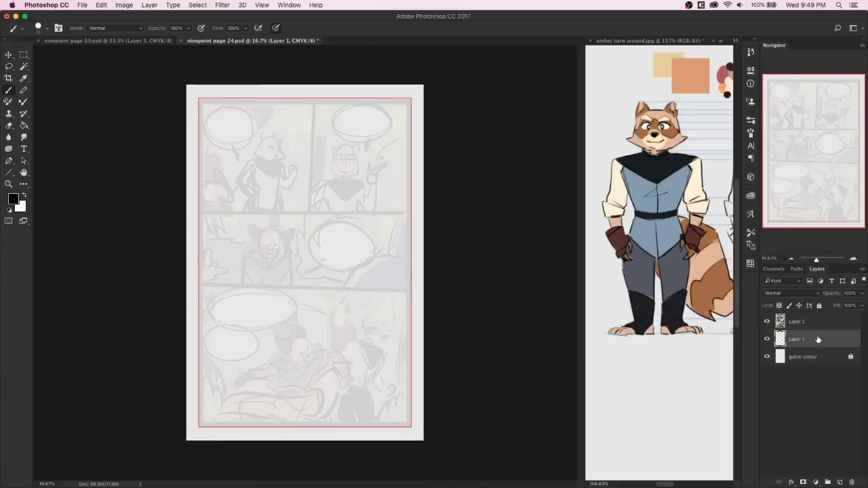
left_click(840, 482)
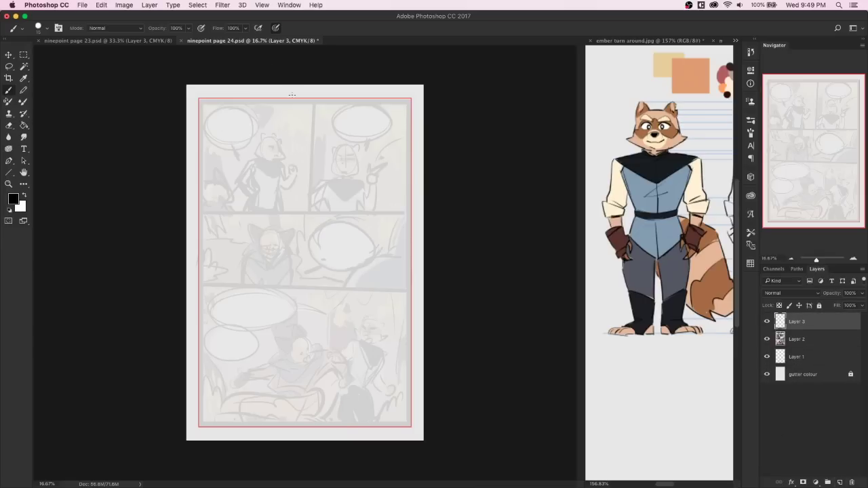
Ink straight black border lines along all four sides of page 24's red frame guide.
left_click(411, 98, "shift")
left_click(411, 425, "shift")
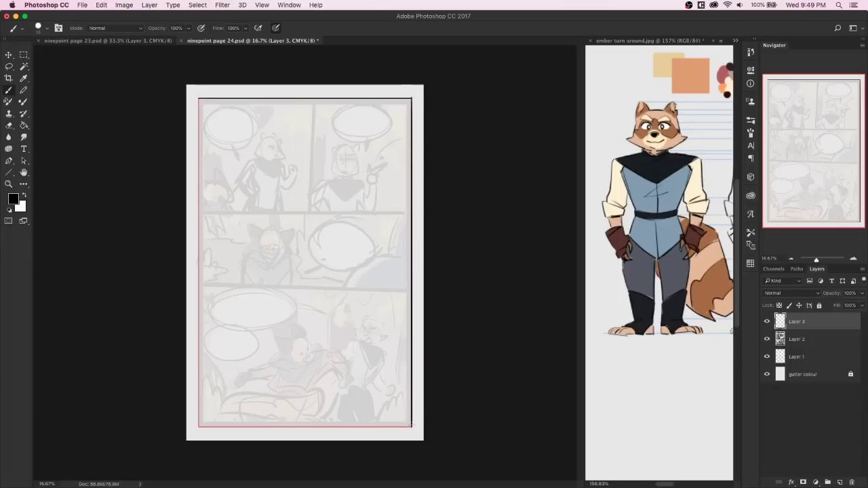
left_click(196, 428, "shift")
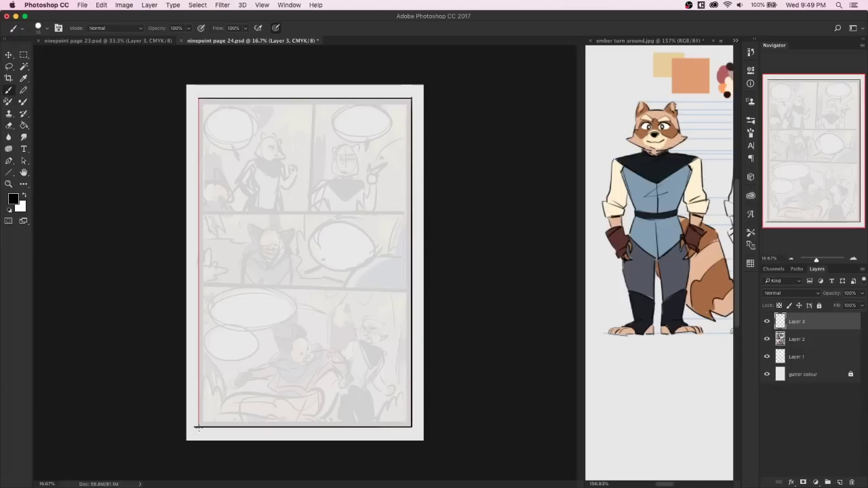
left_click(199, 99, "shift")
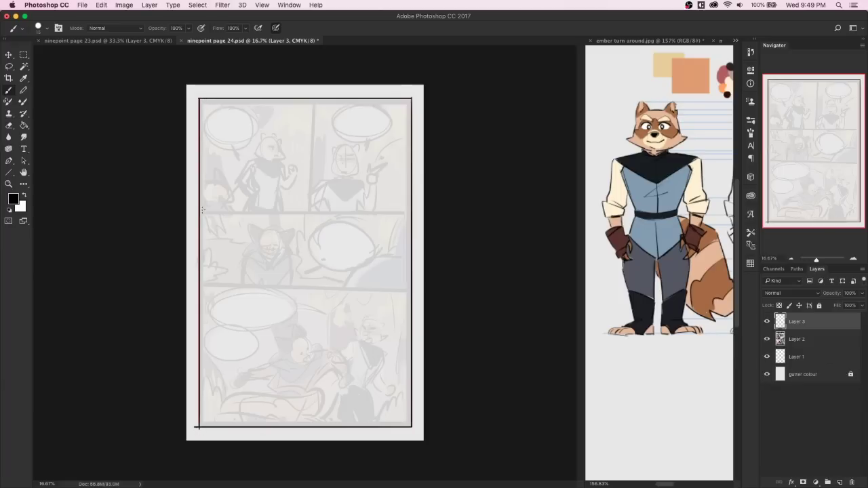
left_click_drag(196, 211, 413, 219)
key("super+z")
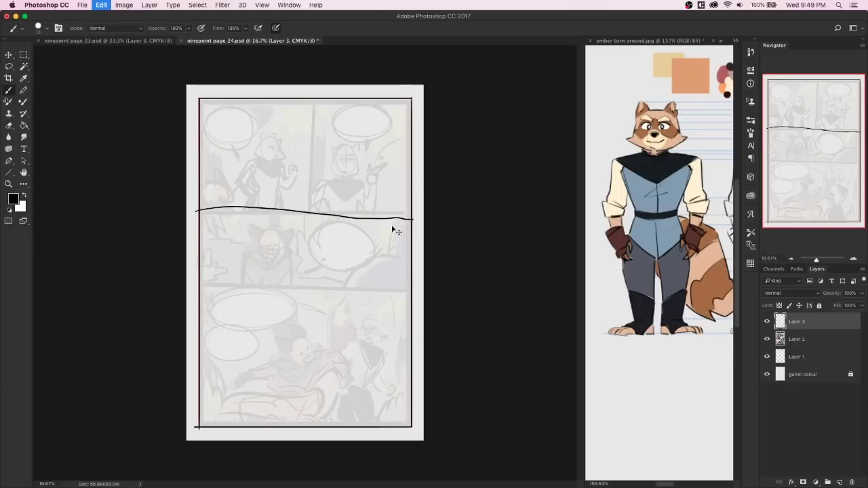
key("super+z")
Draw straight gutter lines beneath the top row of panels and a vertical gutter between its two panels.
left_click_drag(196, 213, 411, 212)
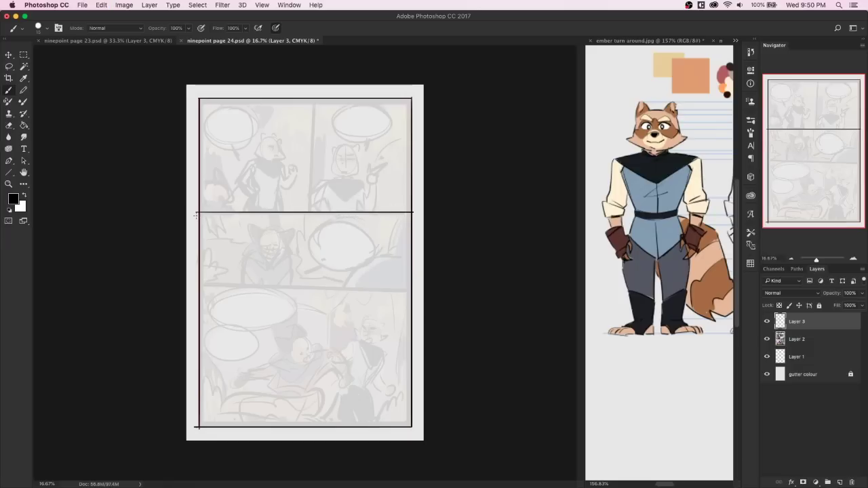
left_click_drag(195, 216, 416, 217)
mouse_move(353, 219)
left_mouse_down()
mouse_move(415, 218)
mouse_move(192, 218)
left_mouse_up()
left_click_drag(311, 96, 309, 208)
key("super+z")
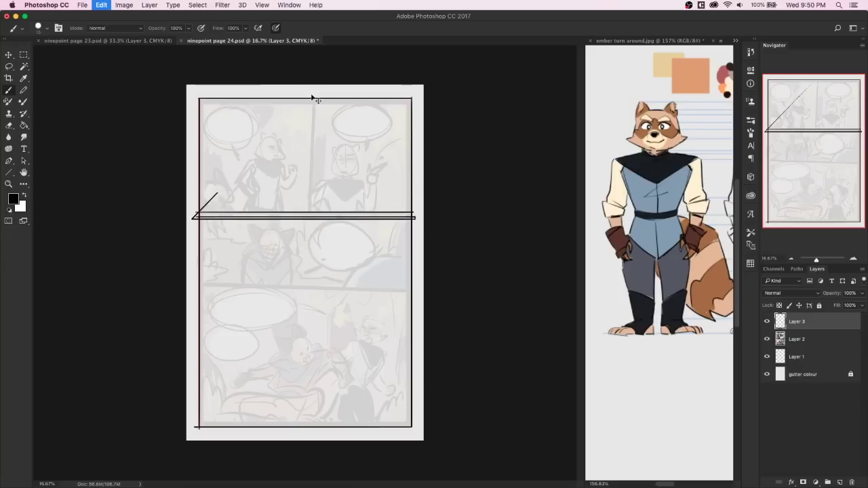
mouse_move(310, 99)
left_mouse_down()
mouse_move(310, 212)
mouse_move(306, 95)
mouse_move(304, 207)
mouse_move(306, 97)
left_mouse_up()
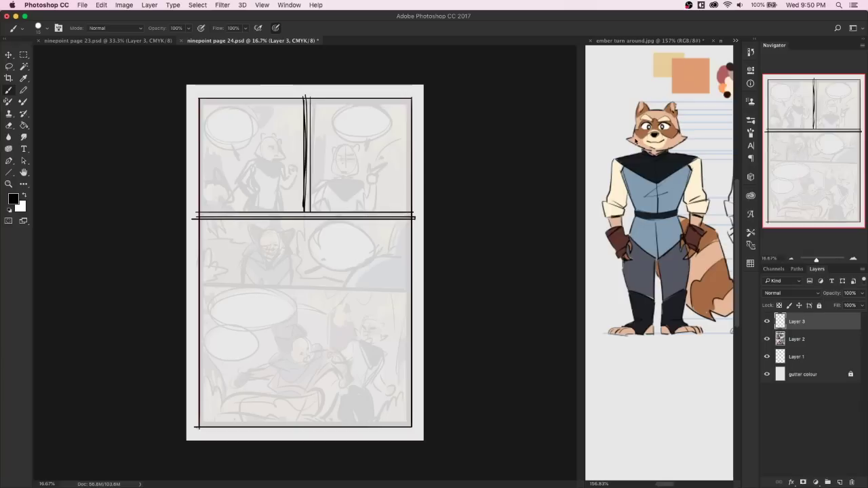
Draw two straight horizontal lines across the page to form the gutter between the middle and bottom panels.
left_click(853, 258)
left_click_drag(815, 184, 817, 196)
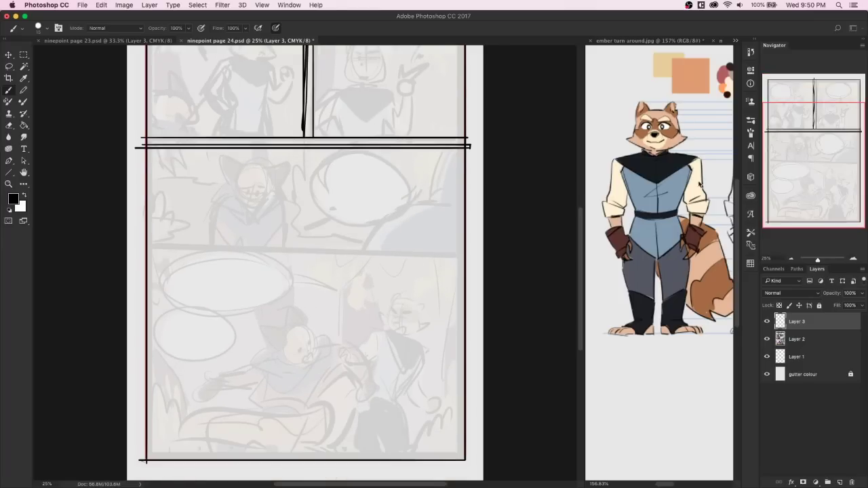
left_click_drag(464, 249, 186, 256)
key("super+alt+z")
key("super+alt+z")
mouse_move(145, 252)
left_mouse_down()
mouse_move(466, 264)
mouse_move(331, 283)
left_mouse_up()
left_click_drag(423, 260, 148, 260)
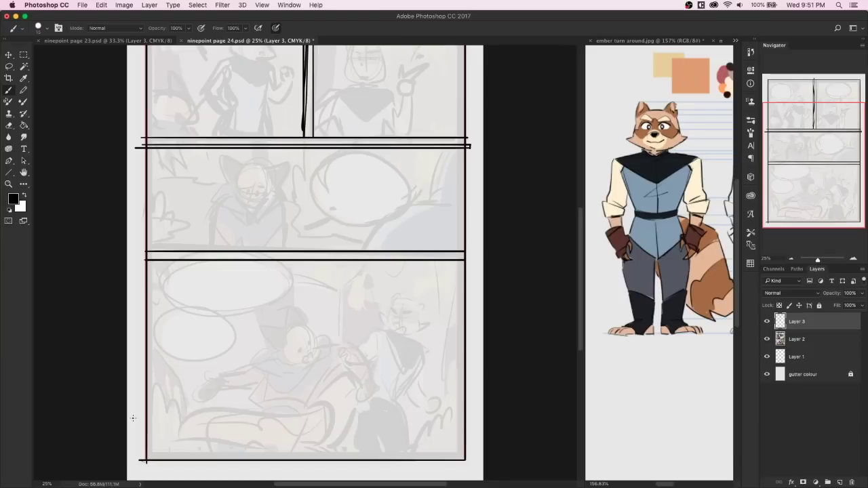
left_click_drag(818, 184, 745, 166)
left_click_drag(407, 78, 440, 78)
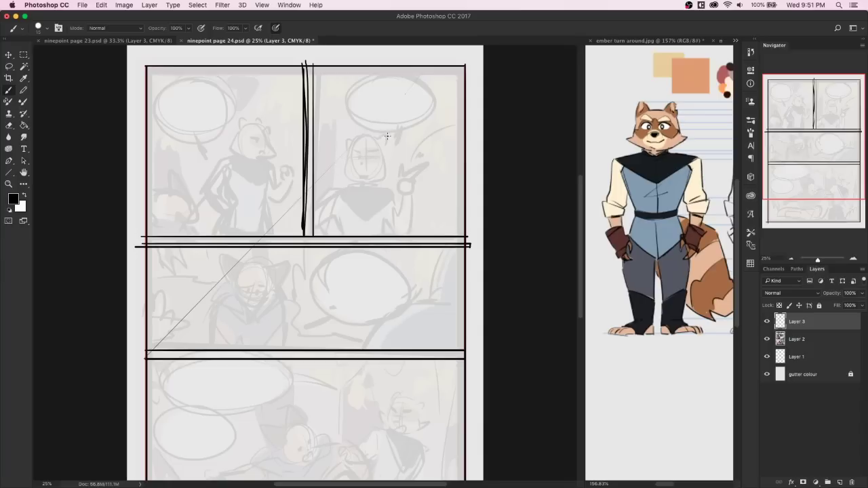
key("super+z")
key("super+z")
key("super+z")
Sketch the speech balloon with its tail and the character's ears and head top in the top row's second panel.
mouse_move(790, 140)
left_mouse_down()
mouse_move(795, 166)
mouse_move(801, 134)
left_mouse_up()
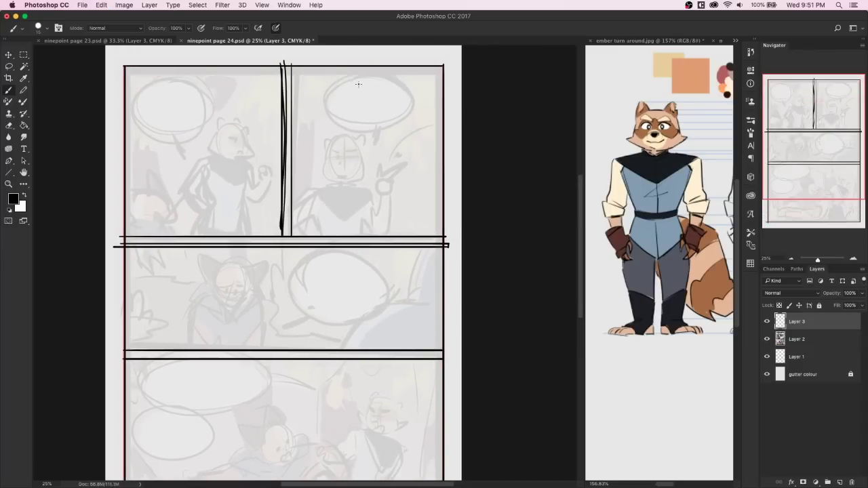
mouse_move(361, 72)
left_mouse_down()
mouse_move(336, 84)
mouse_move(332, 117)
left_mouse_up()
left_click_drag(362, 68, 410, 119)
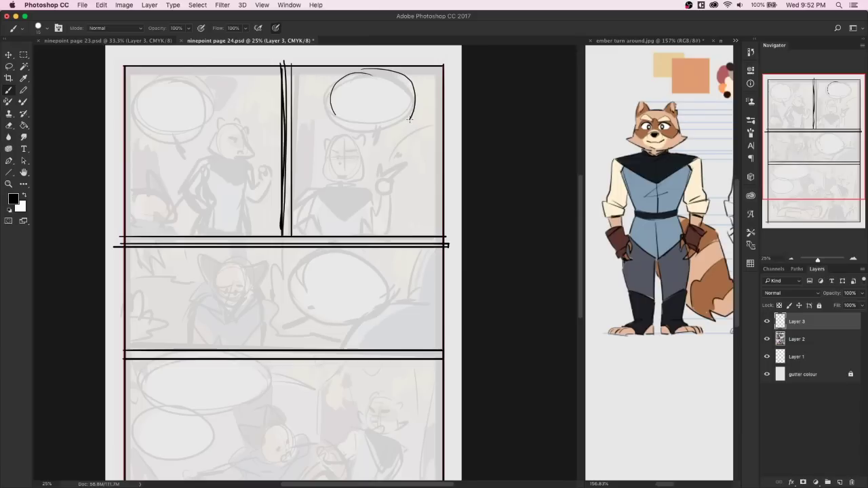
mouse_move(332, 117)
left_mouse_down()
mouse_move(391, 129)
mouse_move(377, 141)
mouse_move(355, 145)
mouse_move(362, 134)
mouse_move(365, 143)
mouse_move(324, 147)
left_mouse_up()
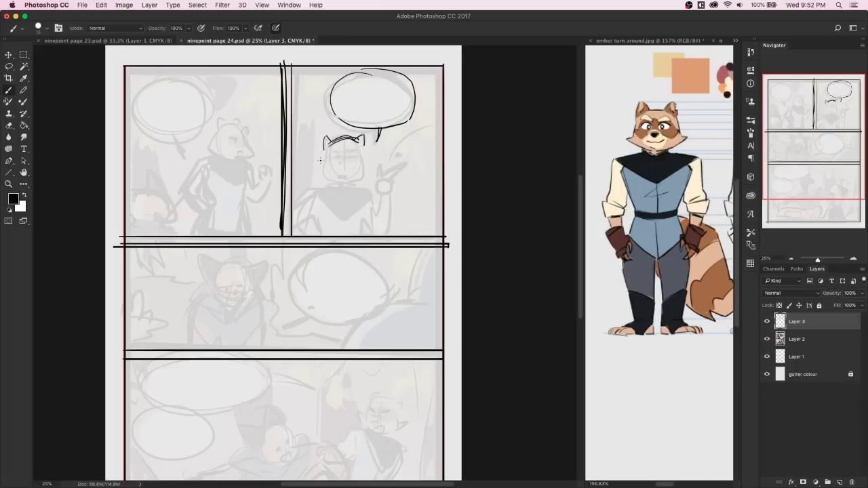
Sketch the raccoon character's cheeks, chin, angry eyes, nose, frowning mouth and mask markings under the speech balloon.
mouse_move(321, 160)
left_mouse_down()
mouse_move(316, 170)
mouse_move(326, 175)
left_mouse_up()
mouse_move(364, 148)
left_mouse_down()
mouse_move(336, 179)
mouse_move(361, 178)
mouse_move(357, 190)
mouse_move(340, 163)
mouse_move(340, 182)
mouse_move(333, 180)
mouse_move(356, 184)
left_mouse_up()
left_click_drag(329, 148, 358, 146)
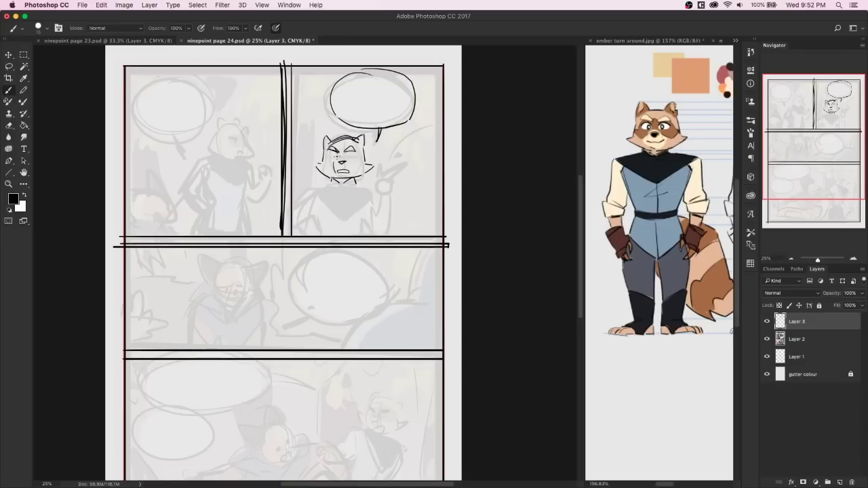
mouse_move(347, 153)
left_mouse_down()
mouse_move(357, 154)
mouse_move(335, 158)
left_mouse_up()
mouse_move(322, 159)
left_mouse_down()
mouse_move(332, 170)
mouse_move(360, 160)
left_mouse_up()
Sketch the character's shoulder line and raised hand with cuff and forearm, and save page 24.
left_click_drag(329, 185, 314, 185)
mouse_move(375, 189)
left_mouse_down()
mouse_move(355, 186)
mouse_move(395, 168)
mouse_move(397, 188)
mouse_move(396, 169)
mouse_move(412, 166)
mouse_move(402, 186)
left_mouse_up()
mouse_move(395, 184)
left_mouse_down()
mouse_move(403, 188)
mouse_move(375, 194)
mouse_move(392, 204)
mouse_move(388, 232)
left_mouse_up()
mouse_move(376, 201)
left_mouse_down()
mouse_move(375, 221)
mouse_move(390, 235)
left_mouse_up()
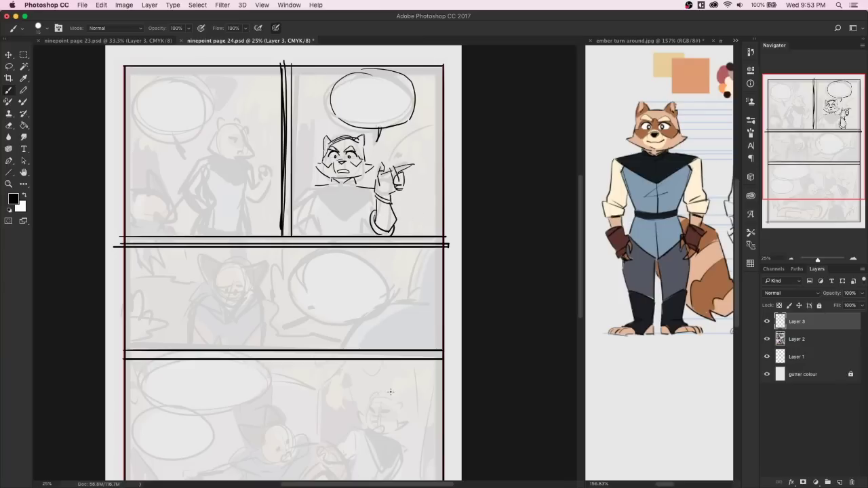
key("ctrl+s")
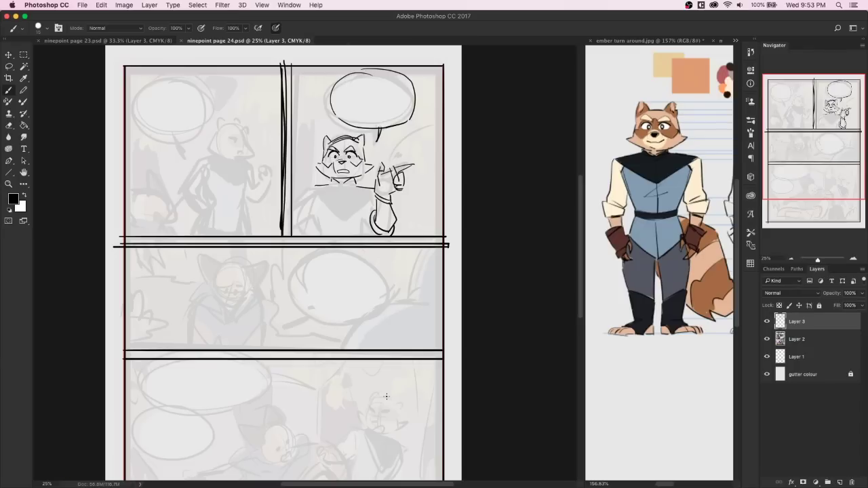